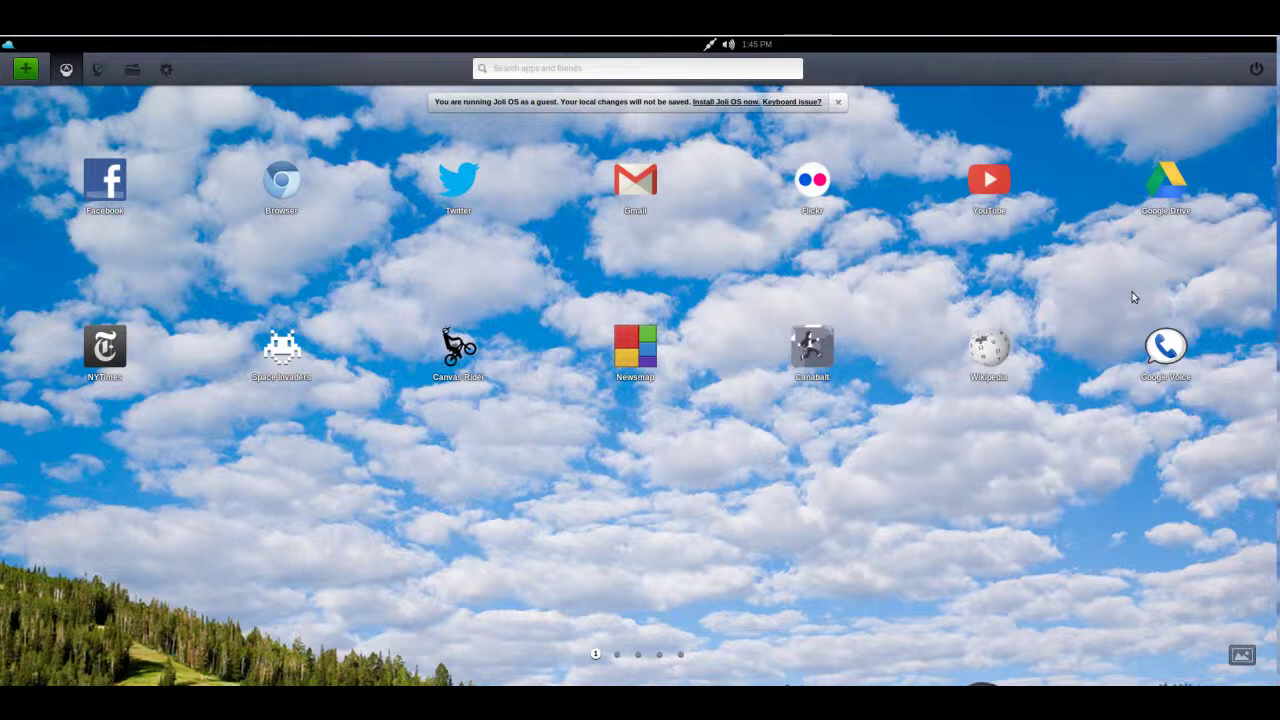
Page through all app pages back to the first, then briefly check the volume controls
mouse_move(992, 206)
click(619, 660)
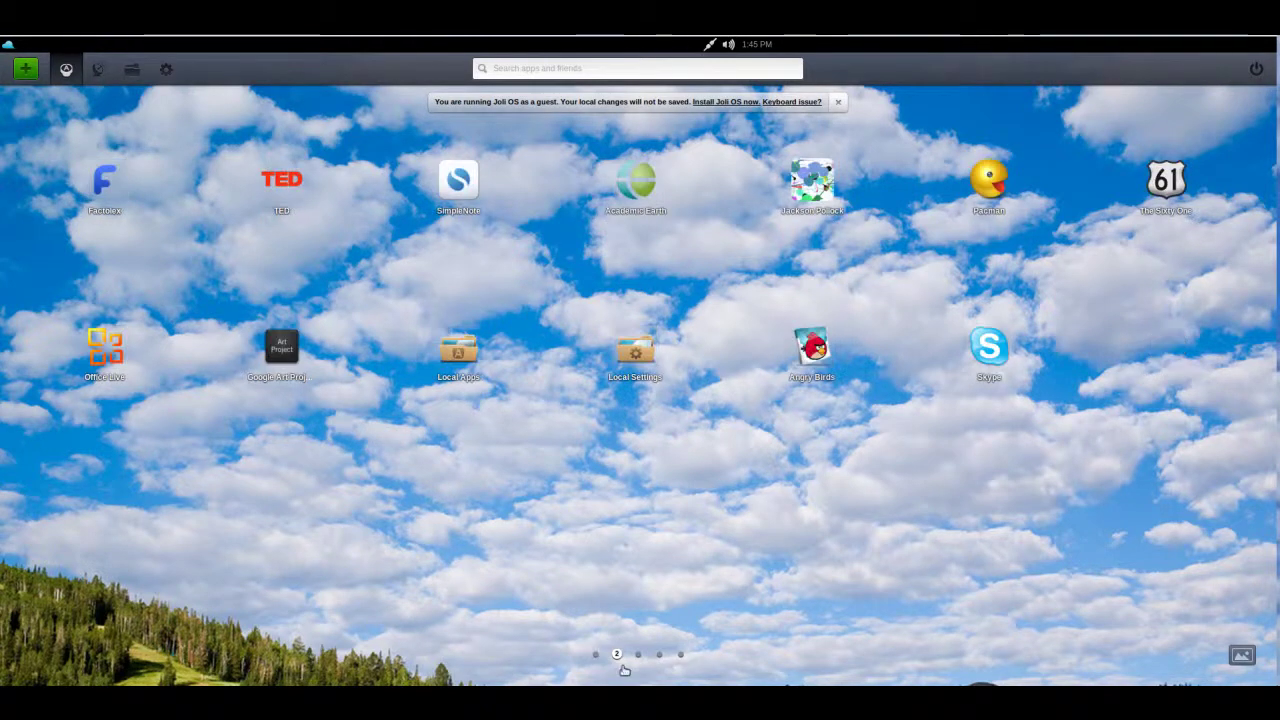
click(638, 658)
click(659, 656)
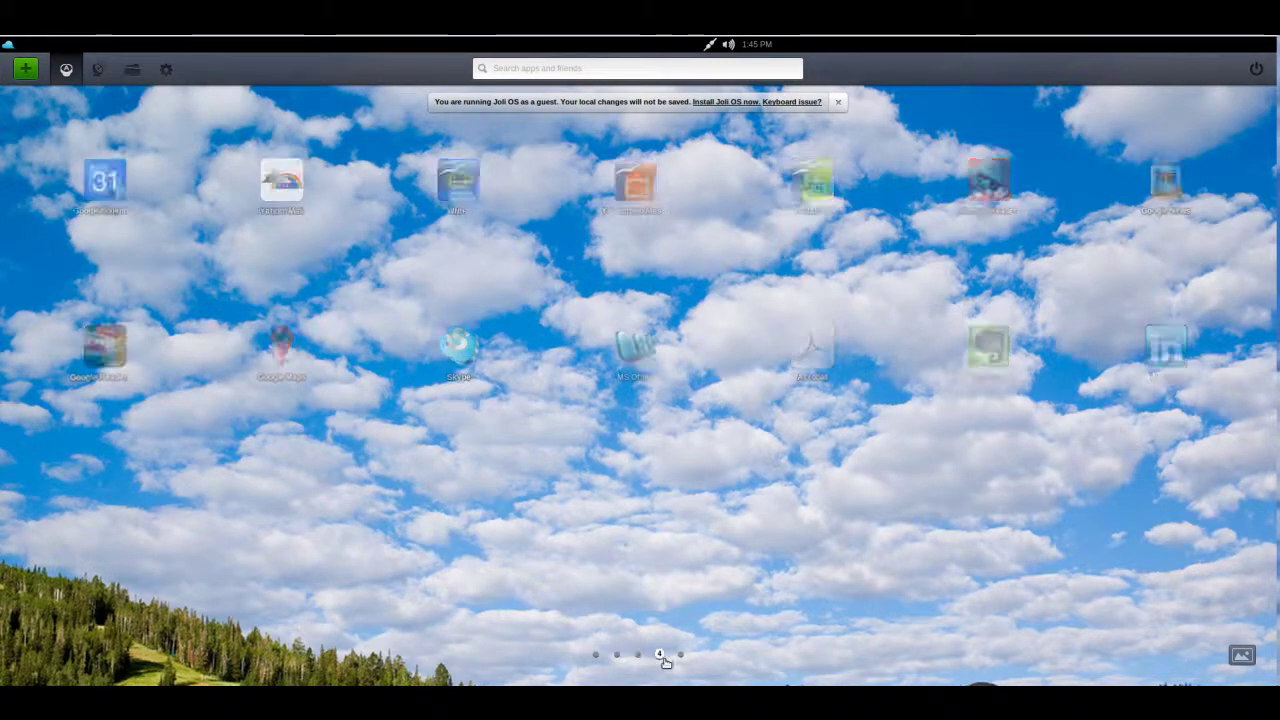
click(680, 656)
click(595, 657)
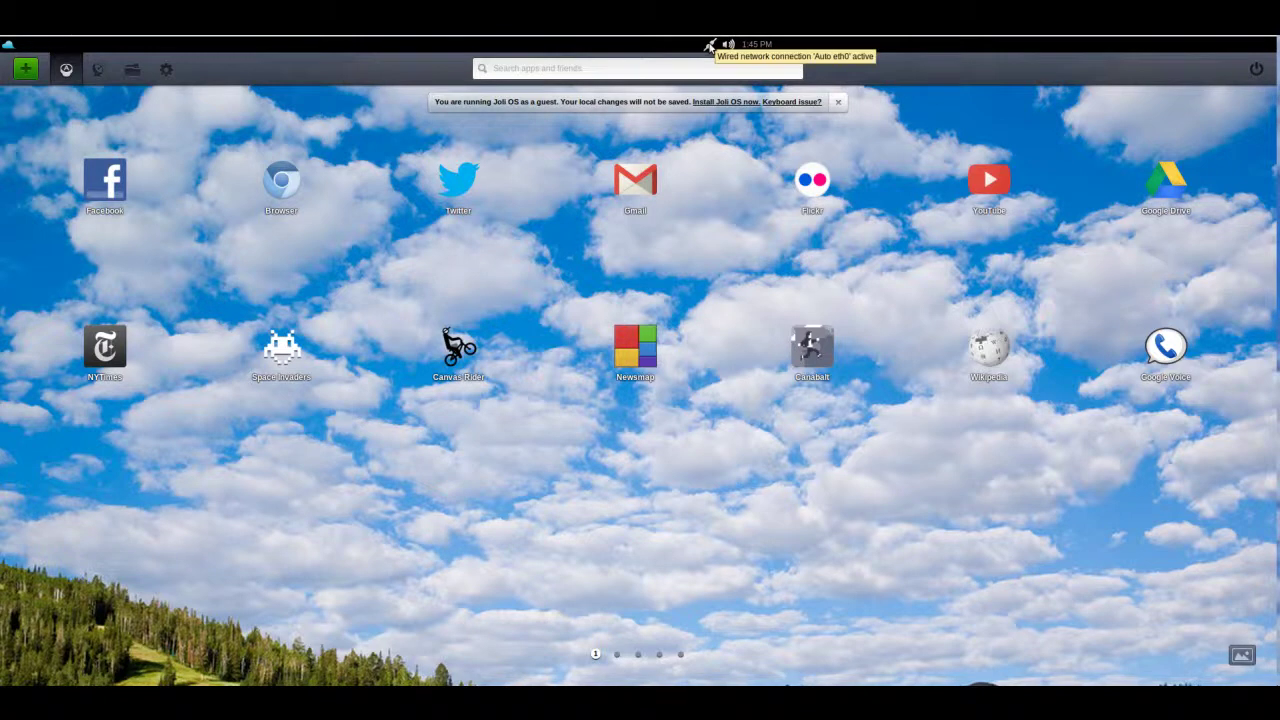
click(729, 45)
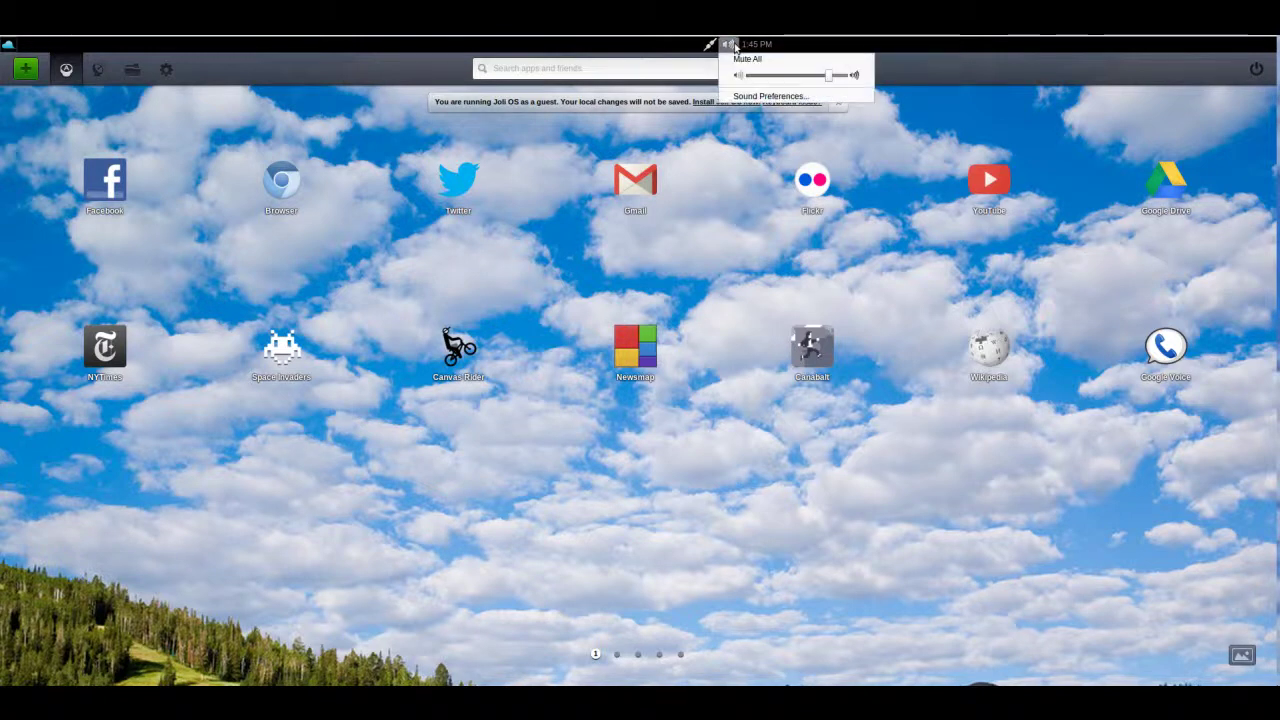
click(733, 45)
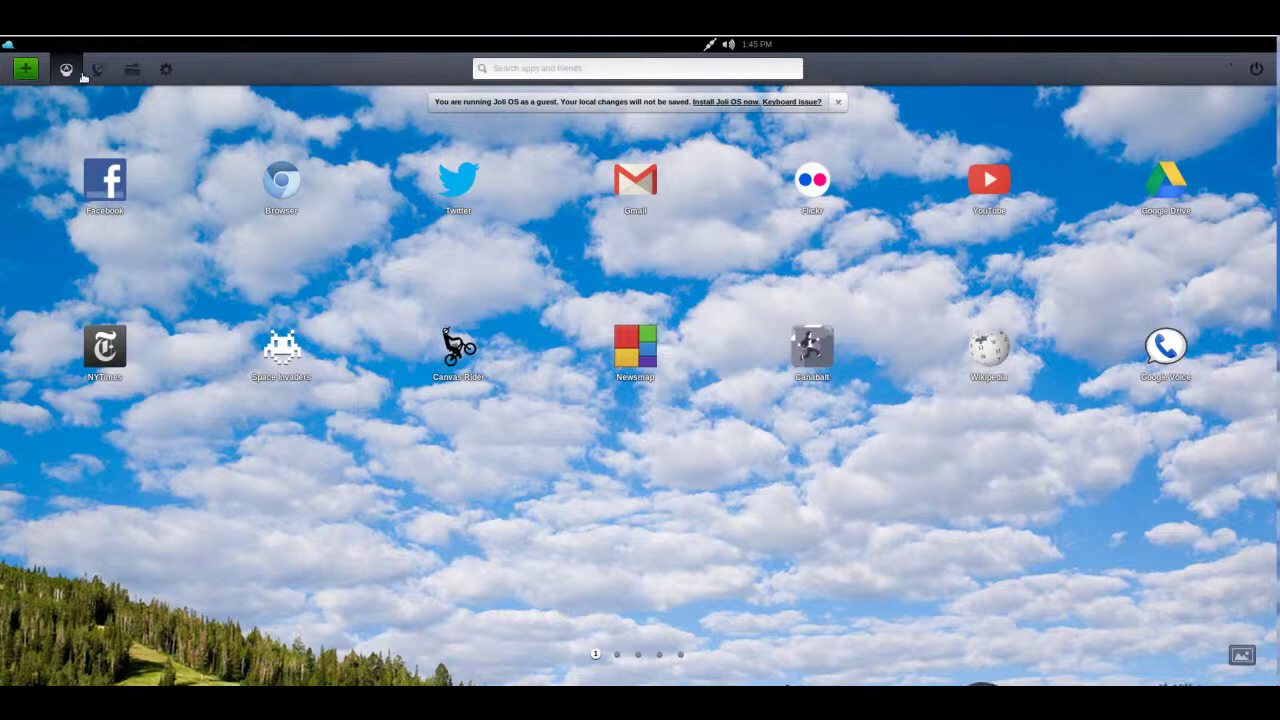
Browse the app market's Featured Apps and Friends' Picks lists, then return to the app desktop
click(26, 68)
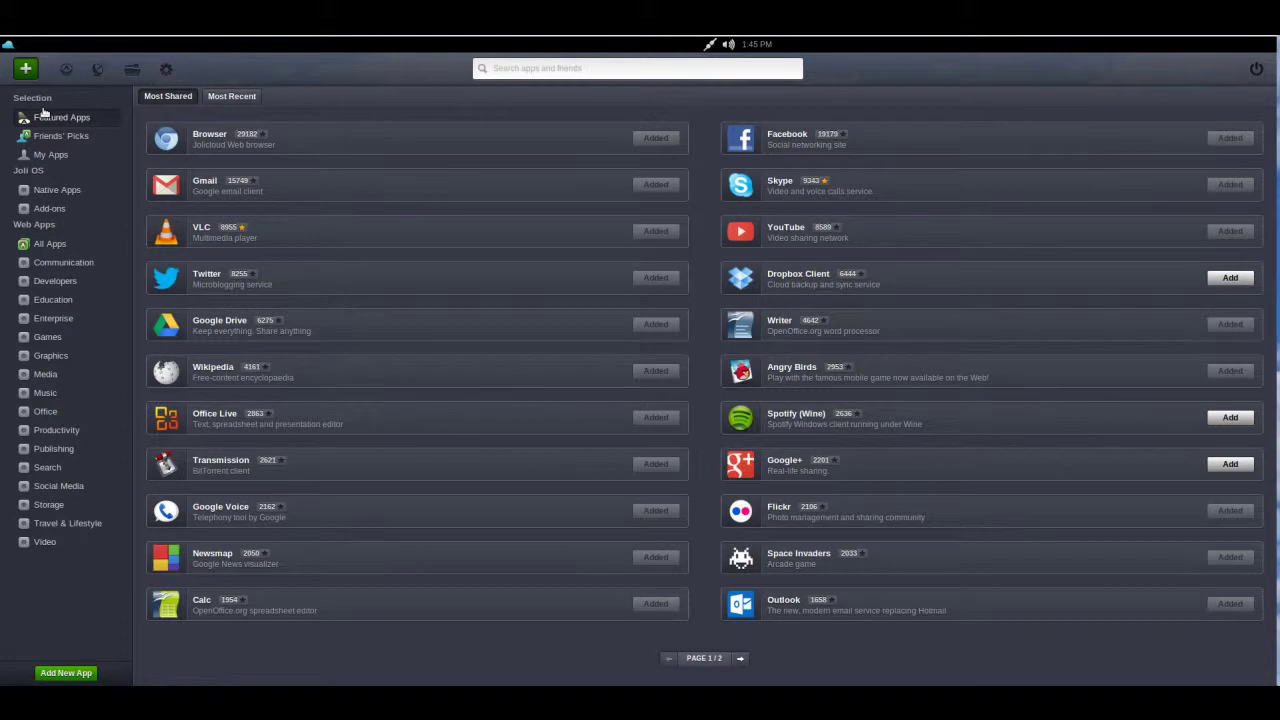
click(70, 138)
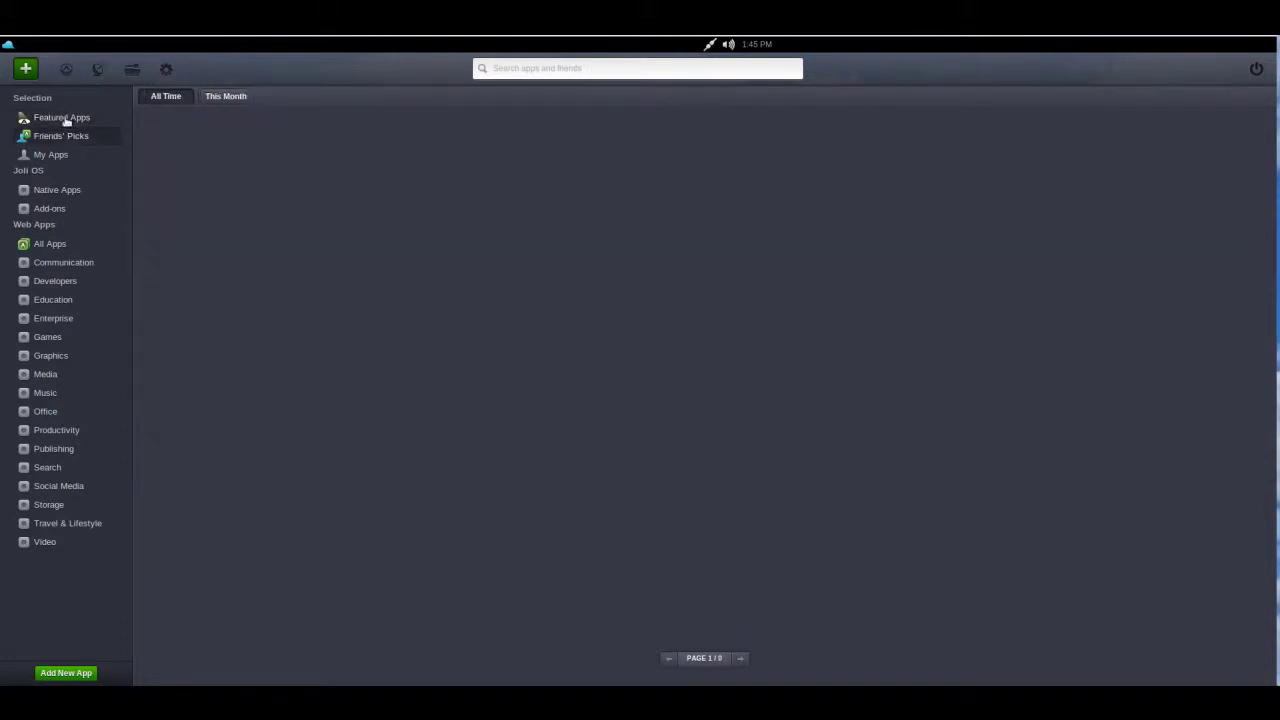
click(65, 120)
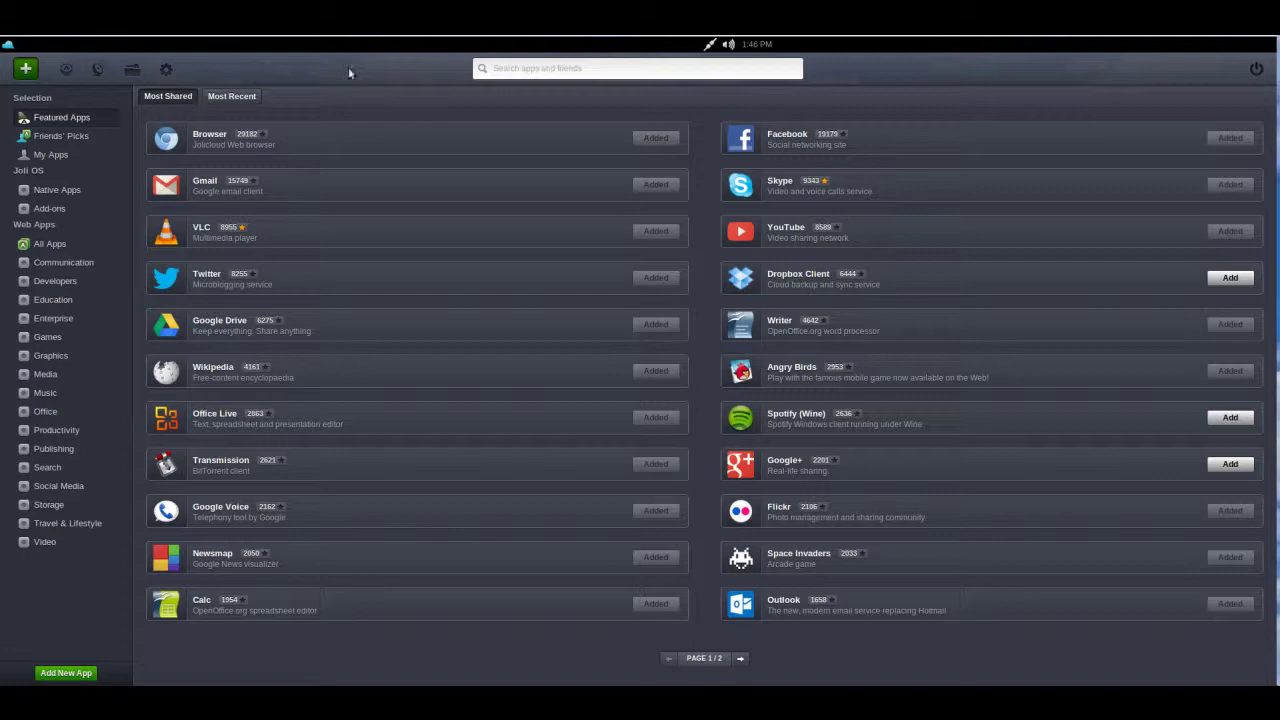
click(66, 72)
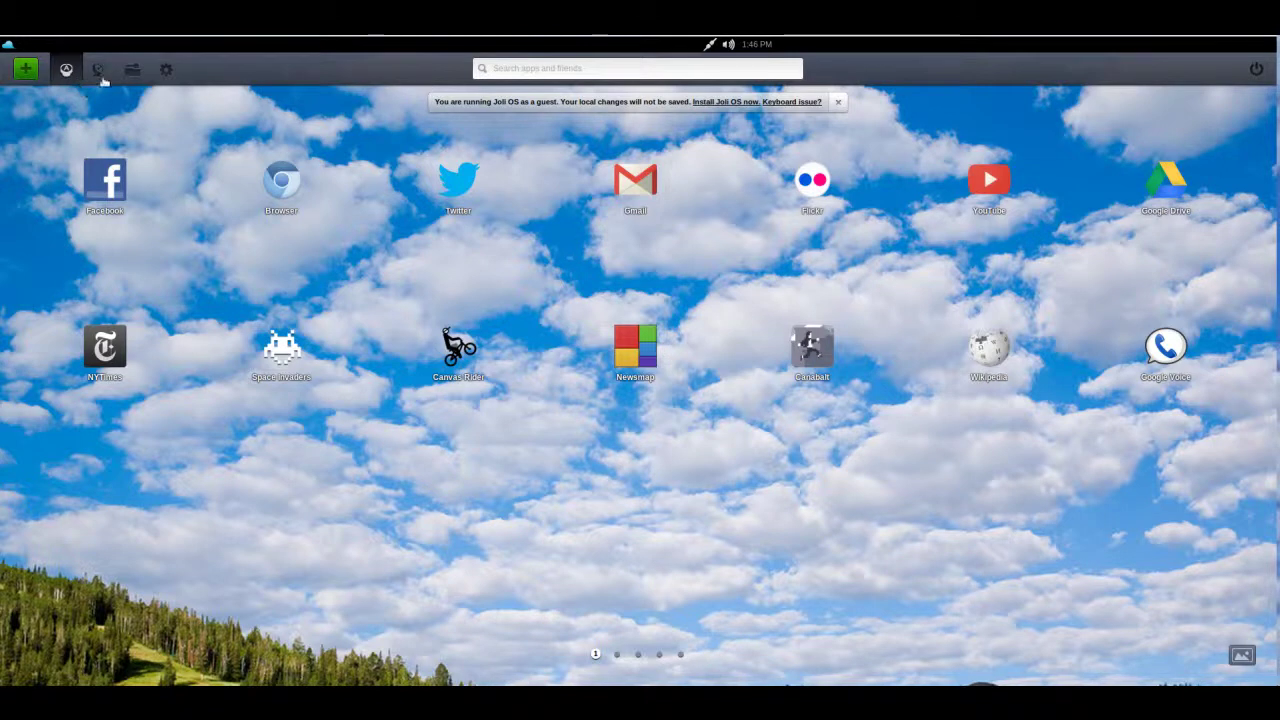
View the friends Activities stream, then show the local Home folder with Desktop, Documents and Downloads
click(99, 70)
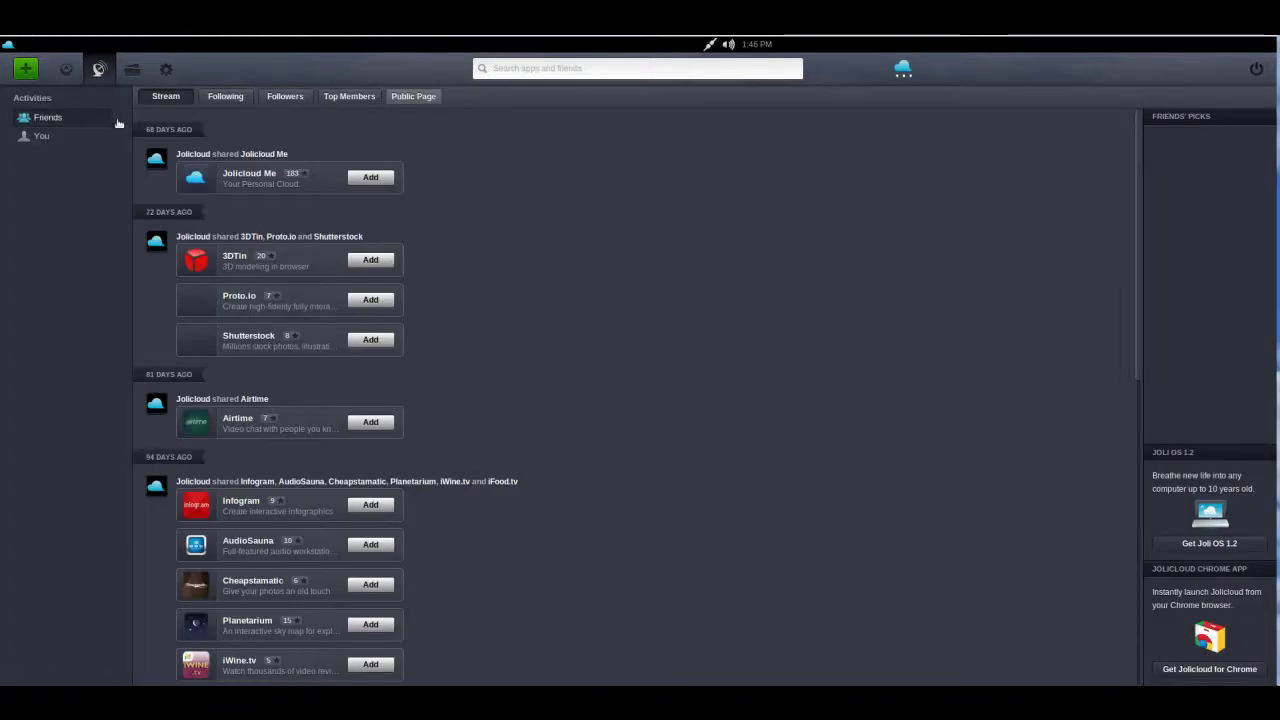
click(99, 72)
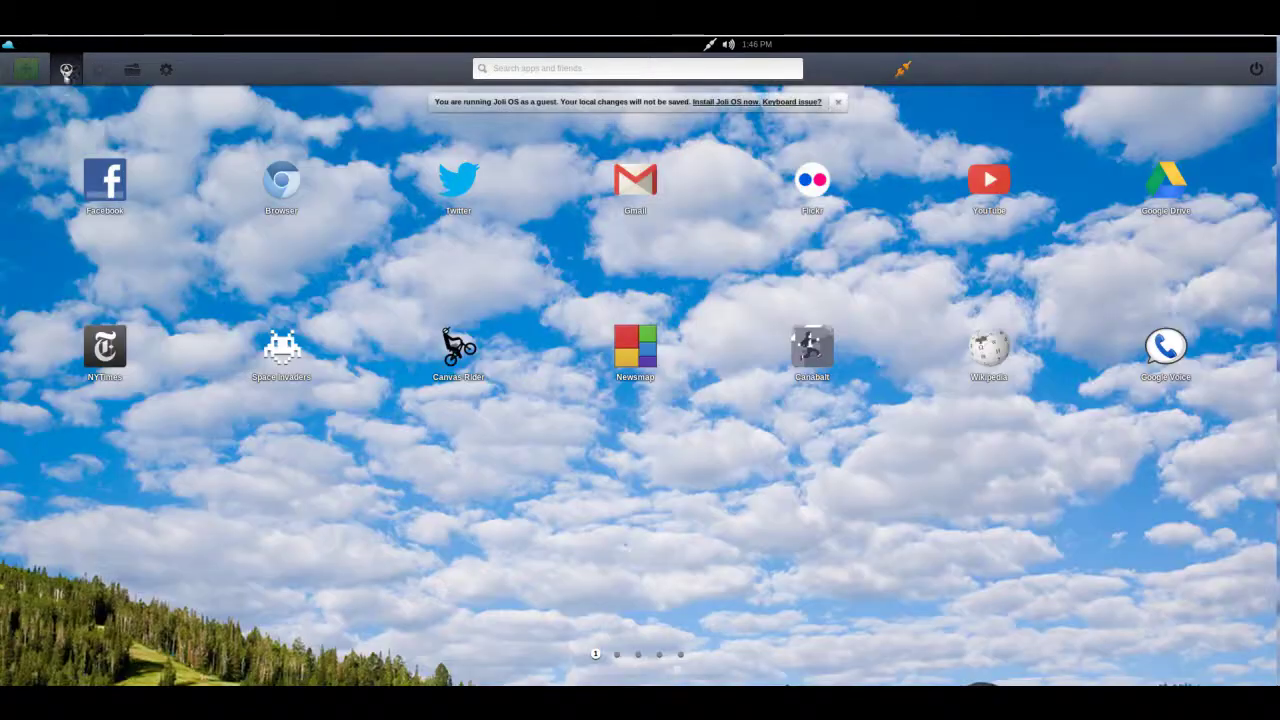
click(99, 72)
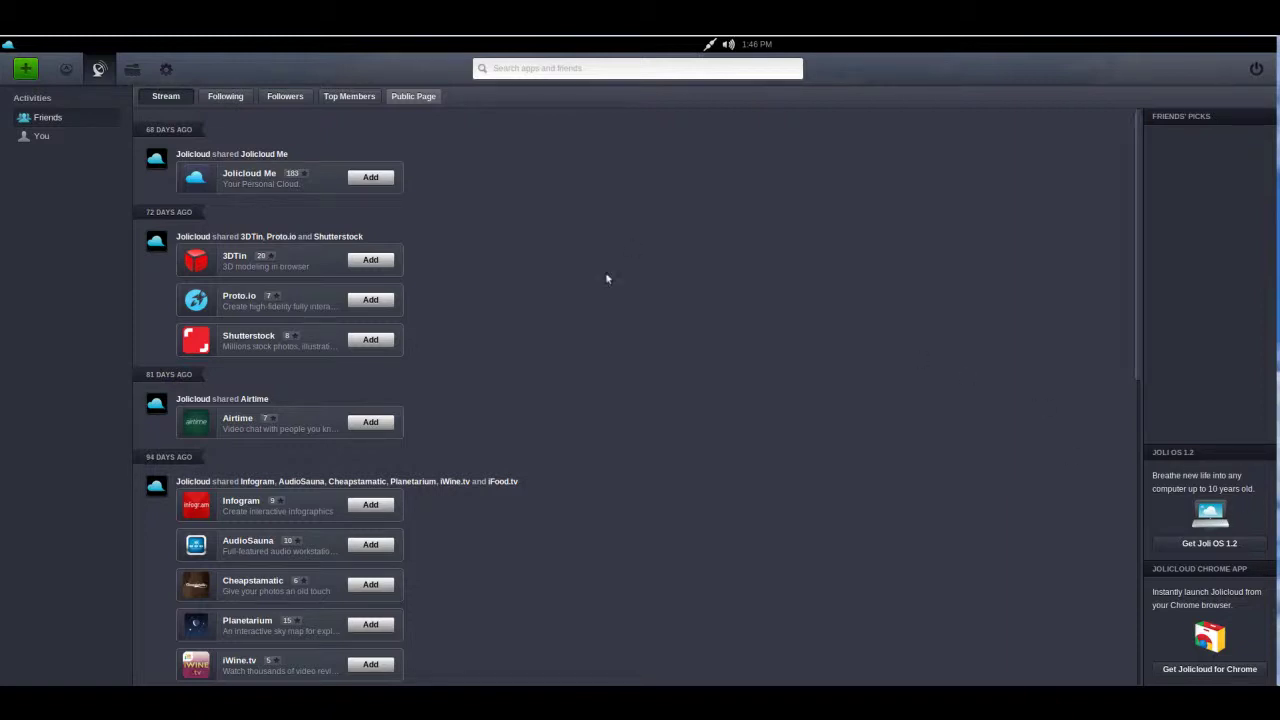
click(133, 68)
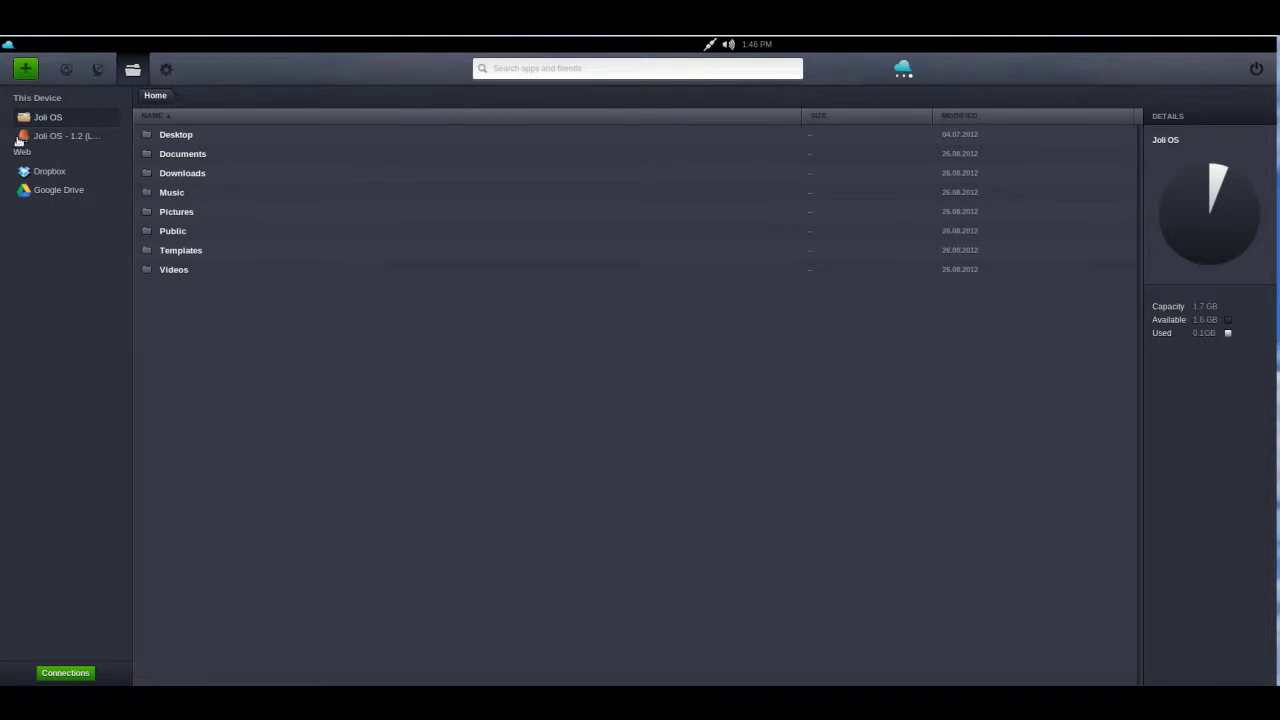
Look over the account and This Device settings, then return via the Home files to the app desktop
click(169, 69)
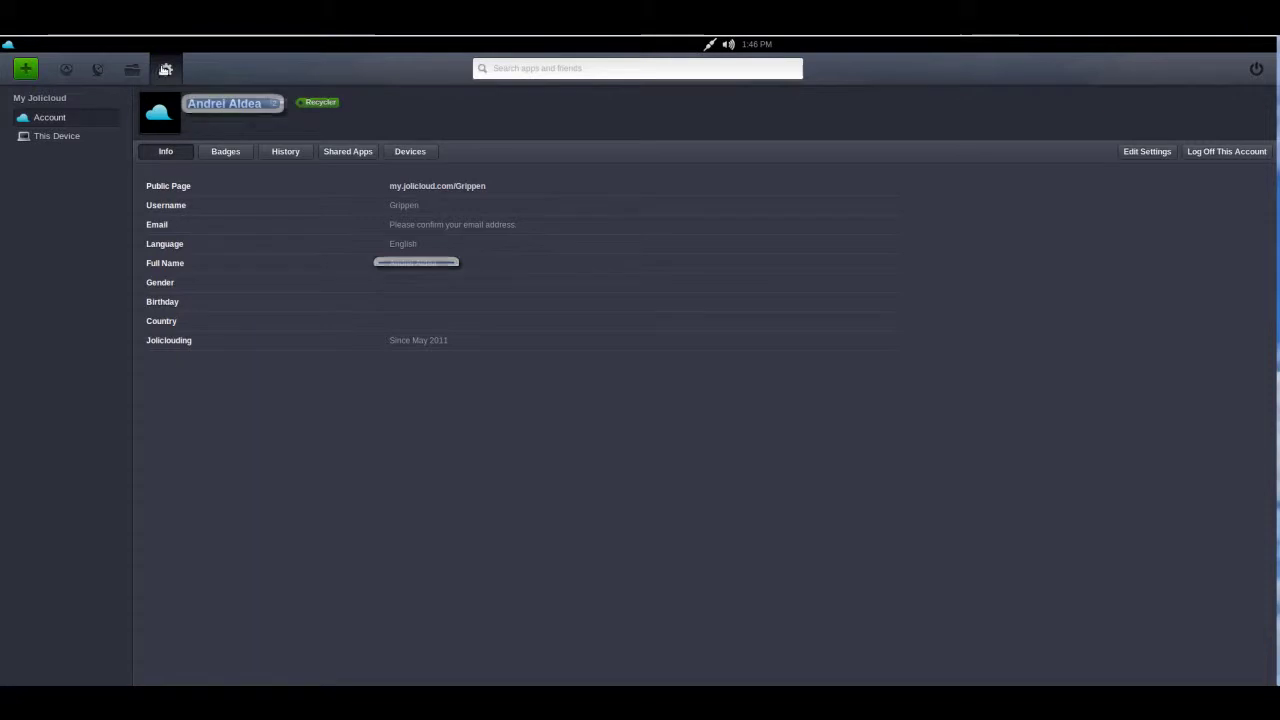
click(88, 138)
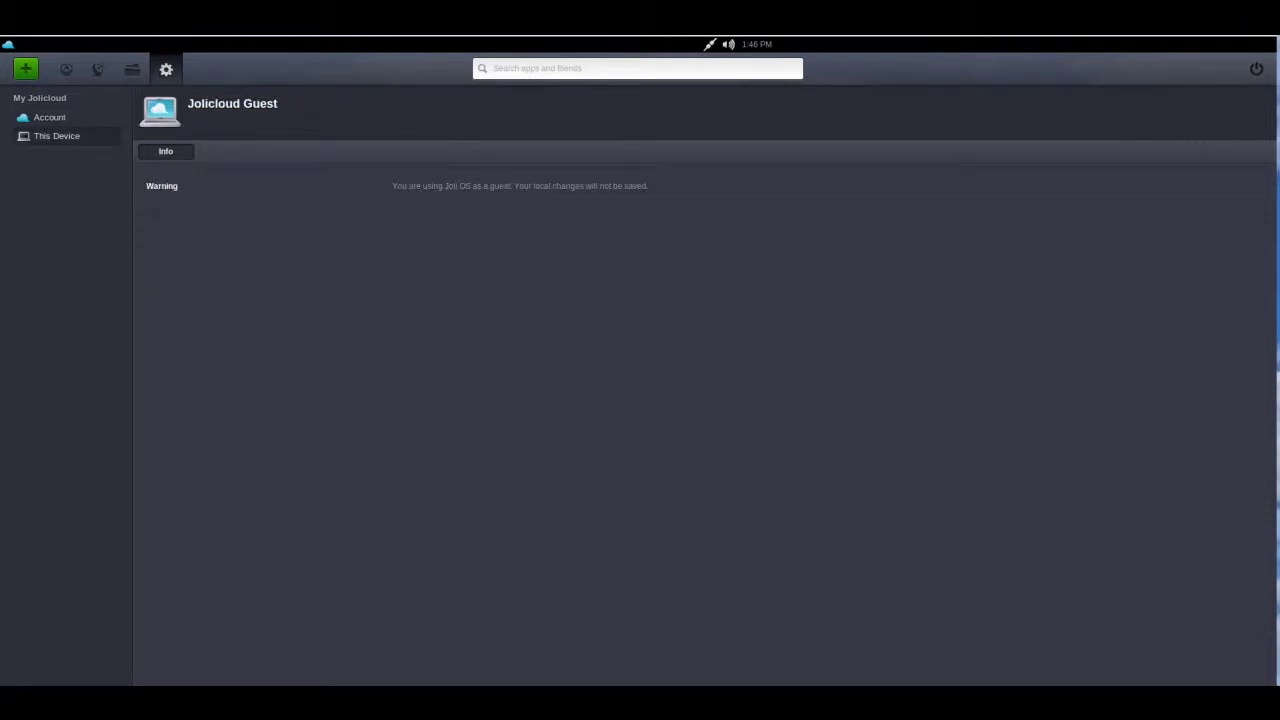
click(134, 70)
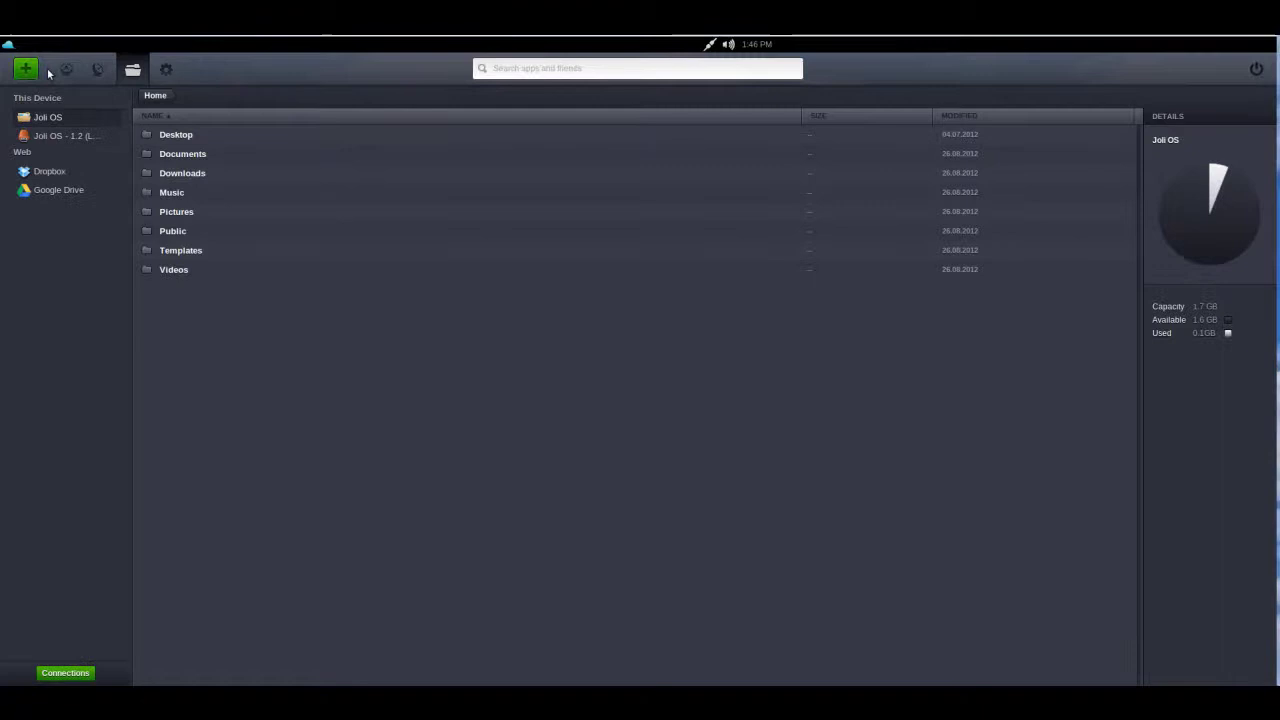
click(66, 69)
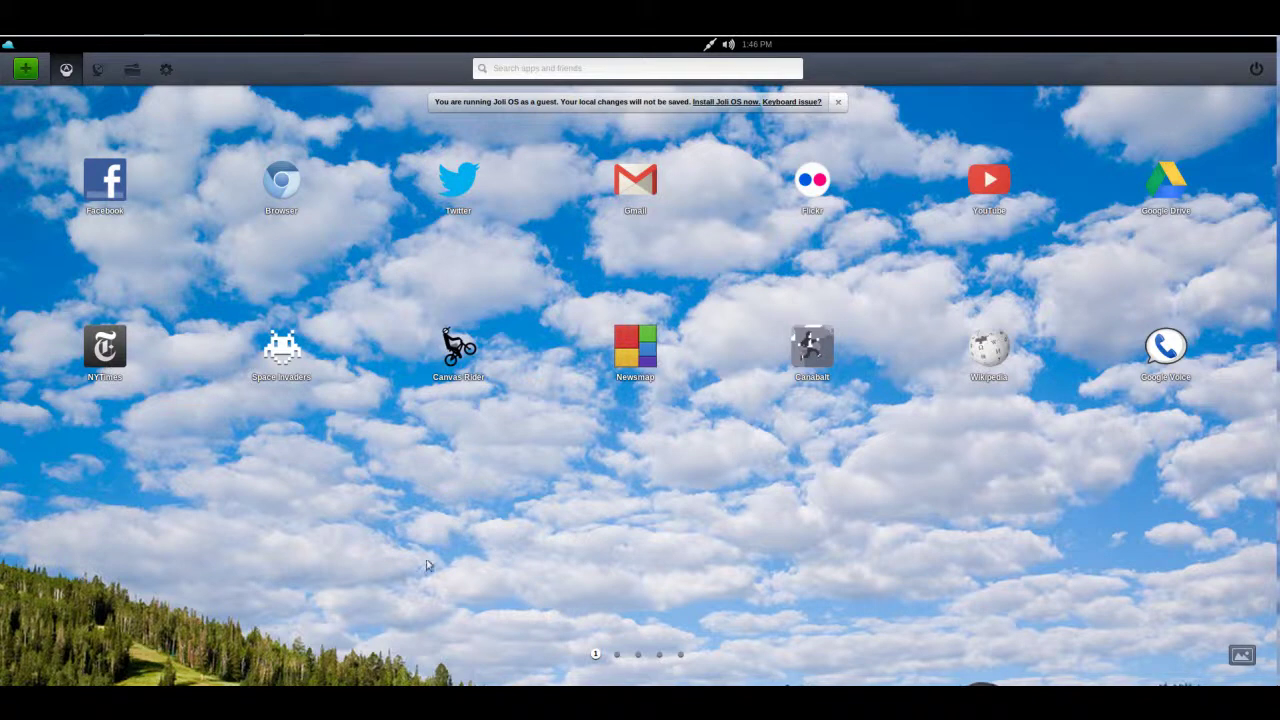
Try the purple sunset and night city wallpapers, then apply the mountain landscape and close the chooser
click(1242, 655)
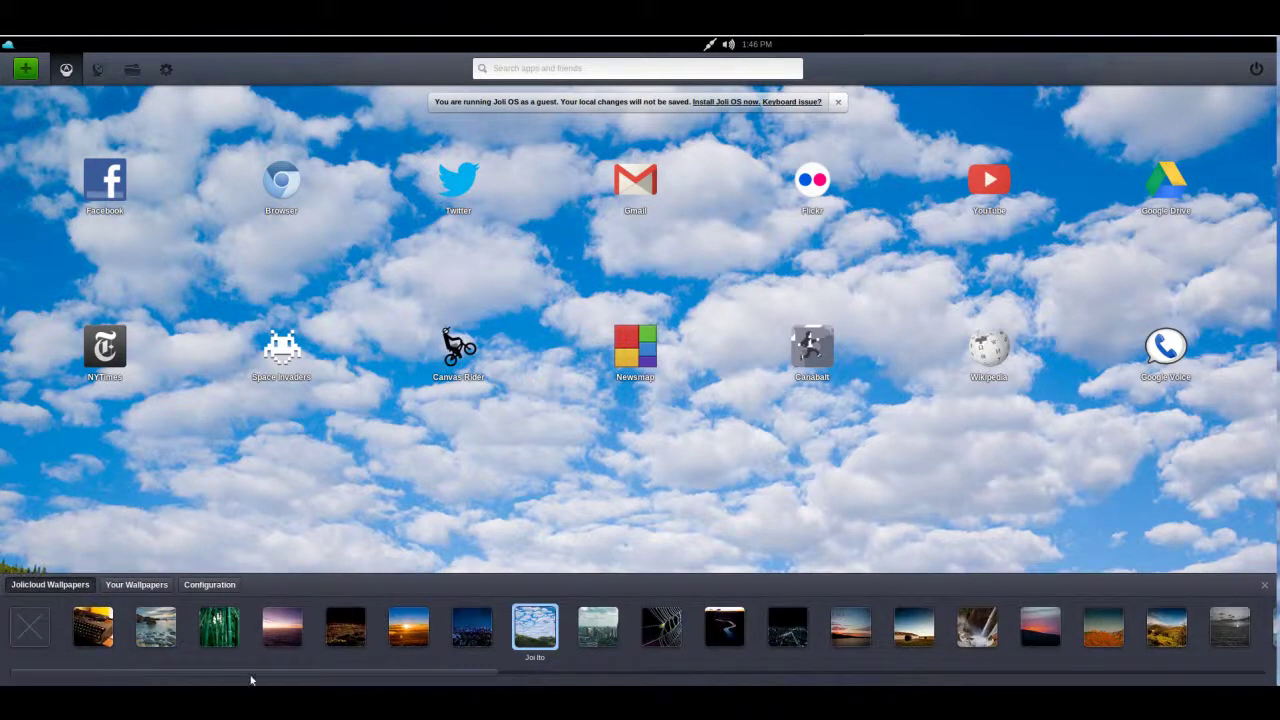
click(282, 627)
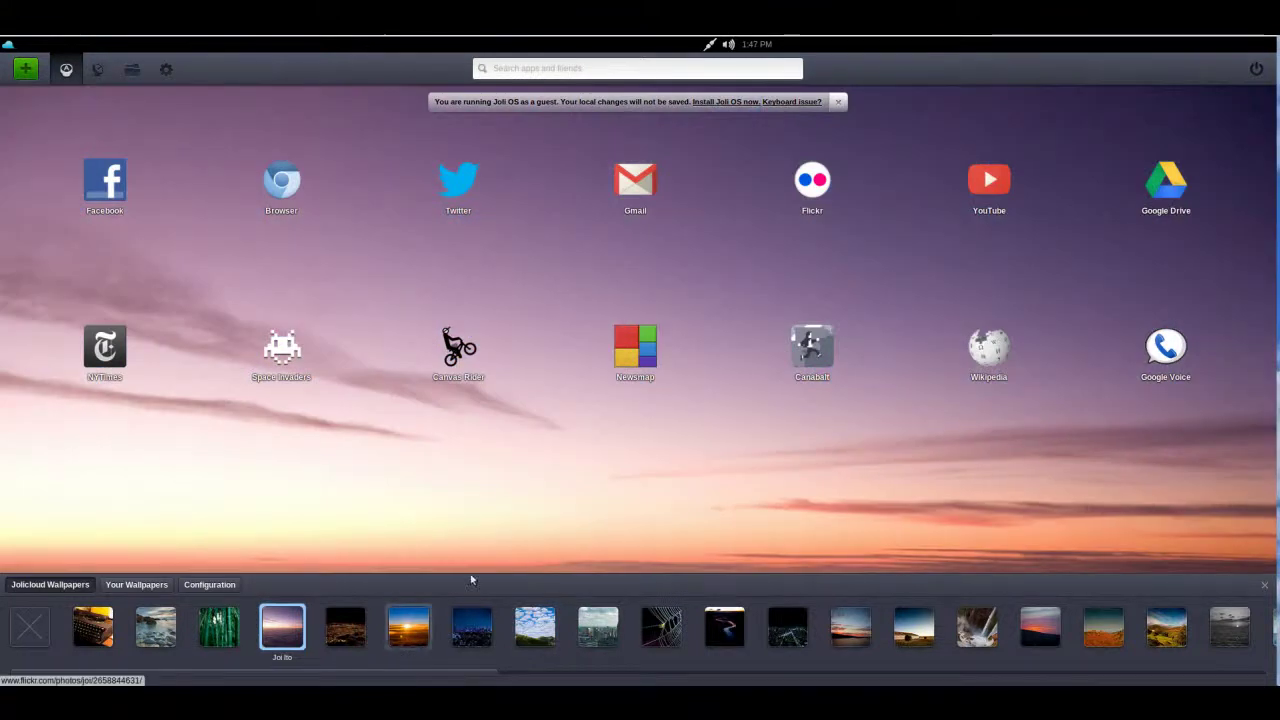
click(471, 630)
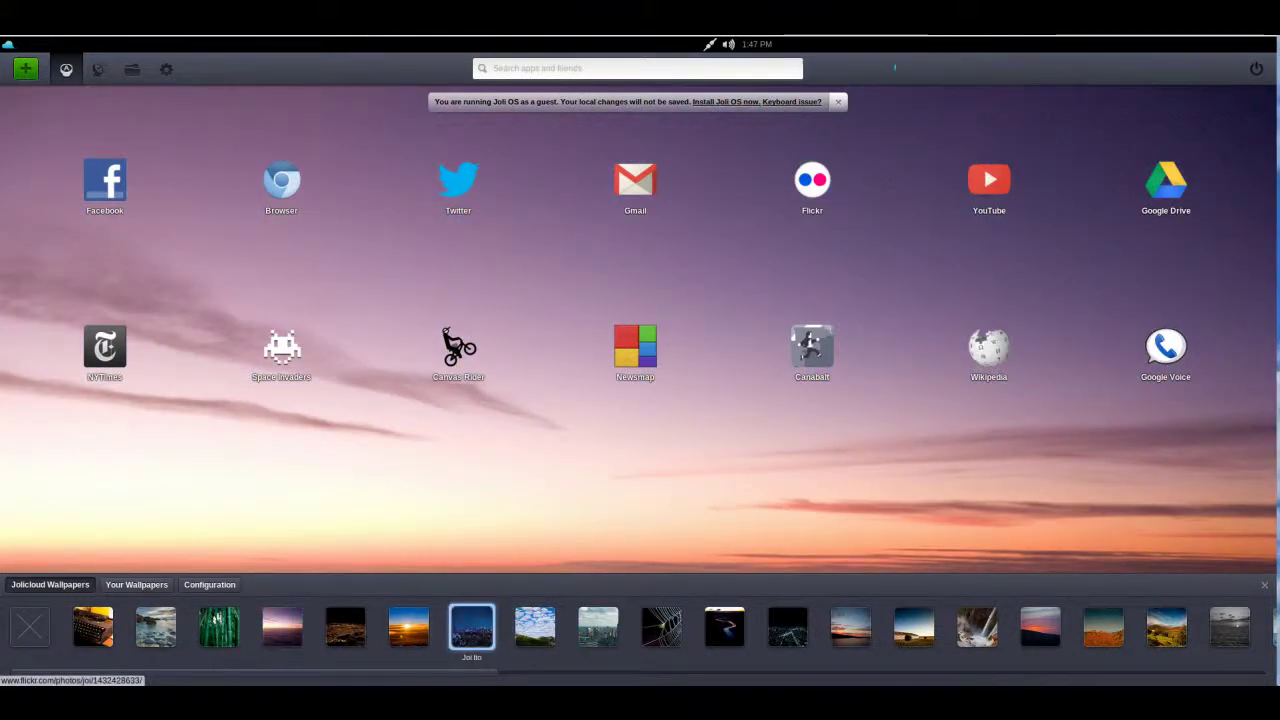
click(1166, 627)
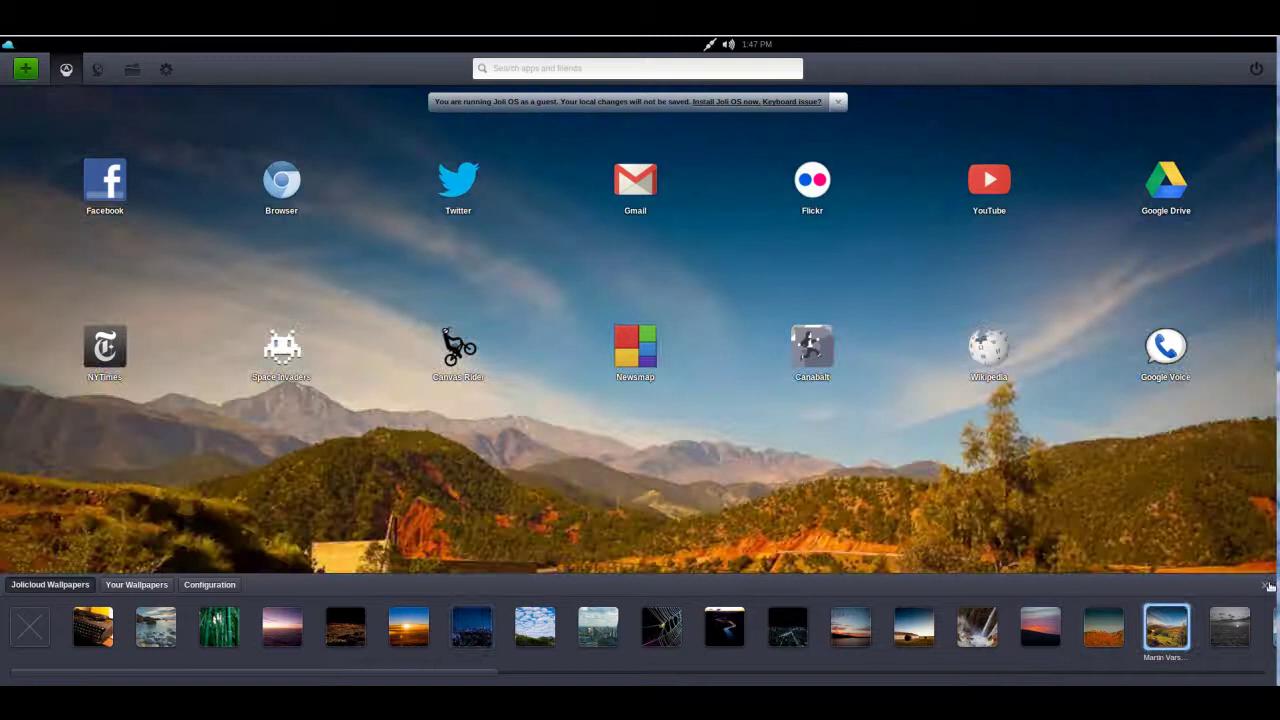
click(1264, 584)
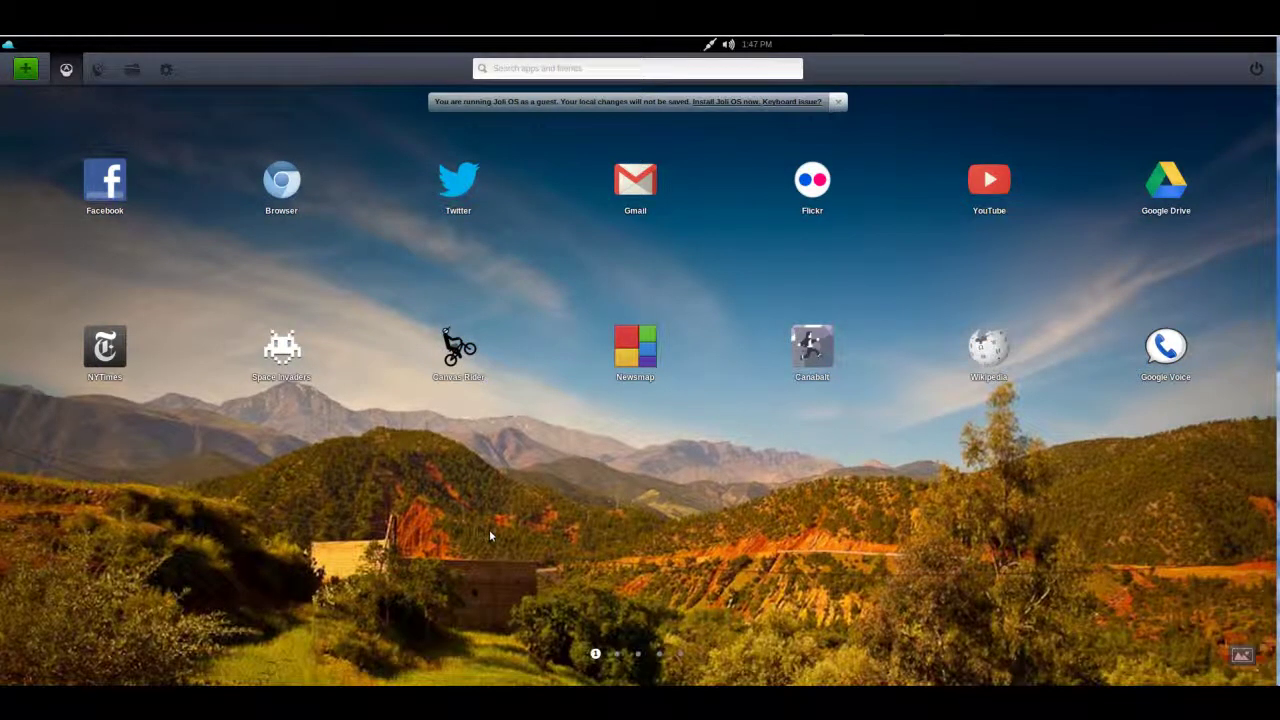
mouse_move(448, 193)
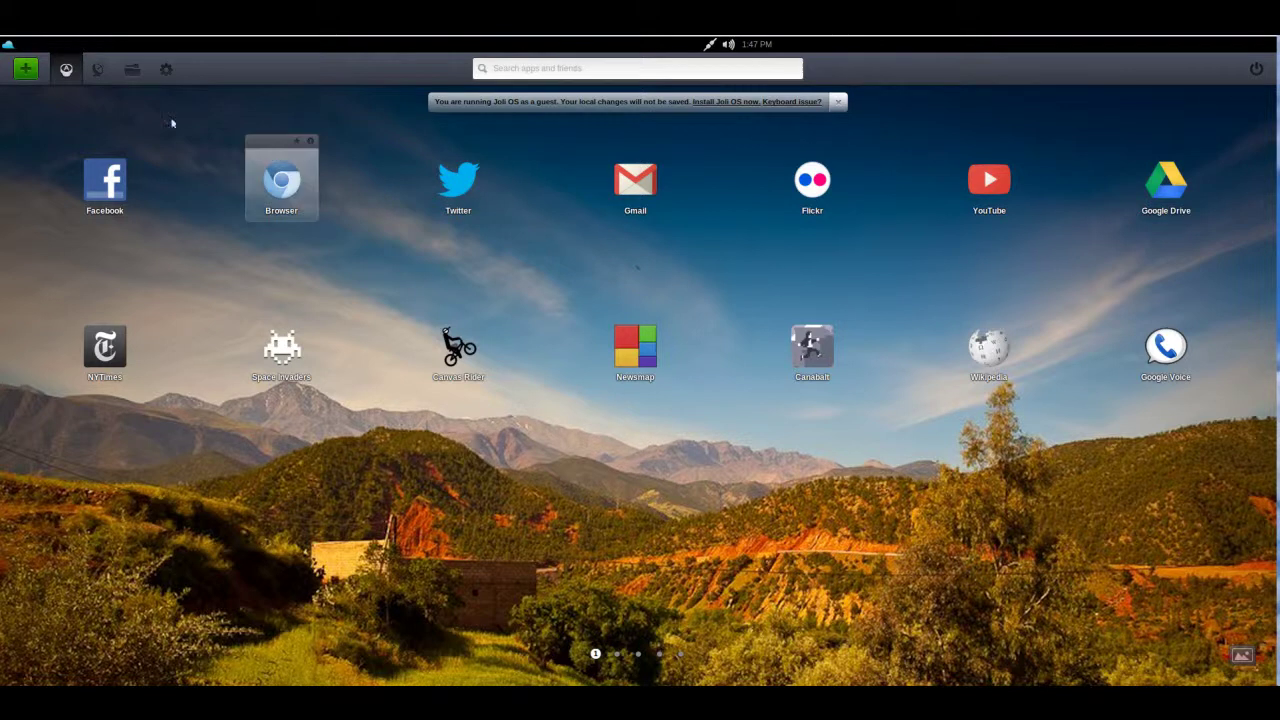
Launch the browser and go to youtube.com
click(258, 195)
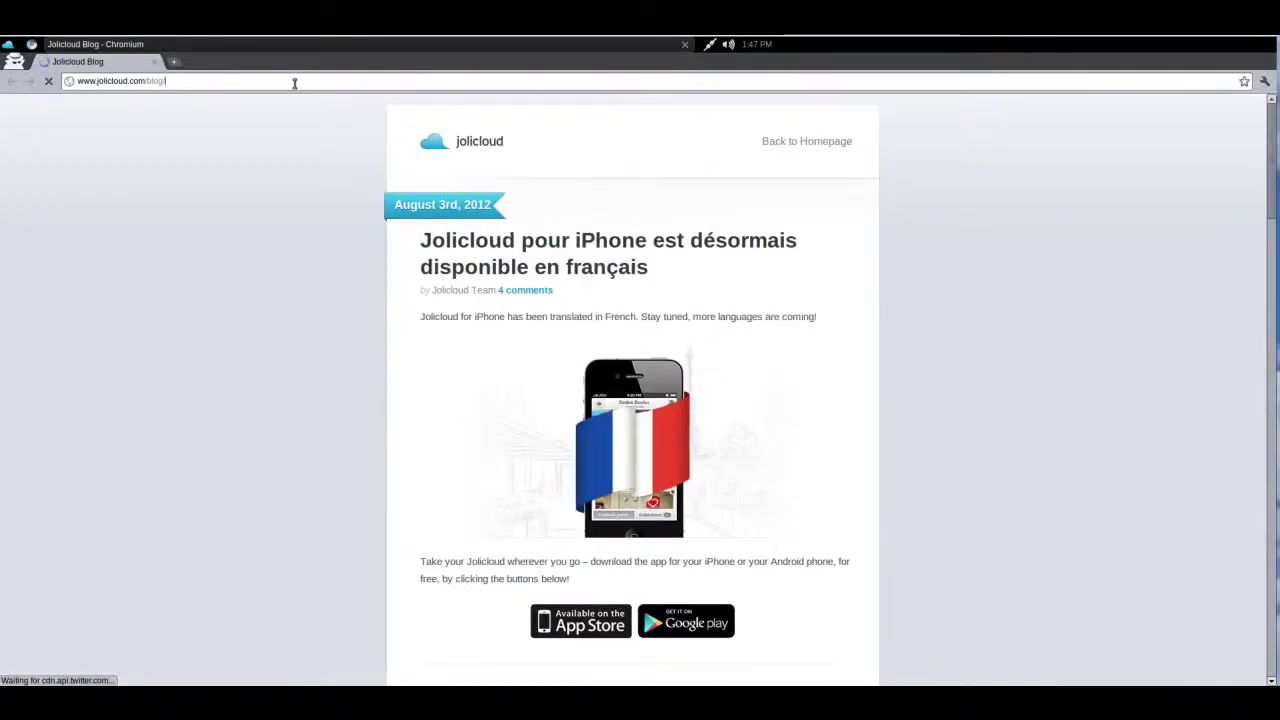
click(294, 83)
text(youtube.com)
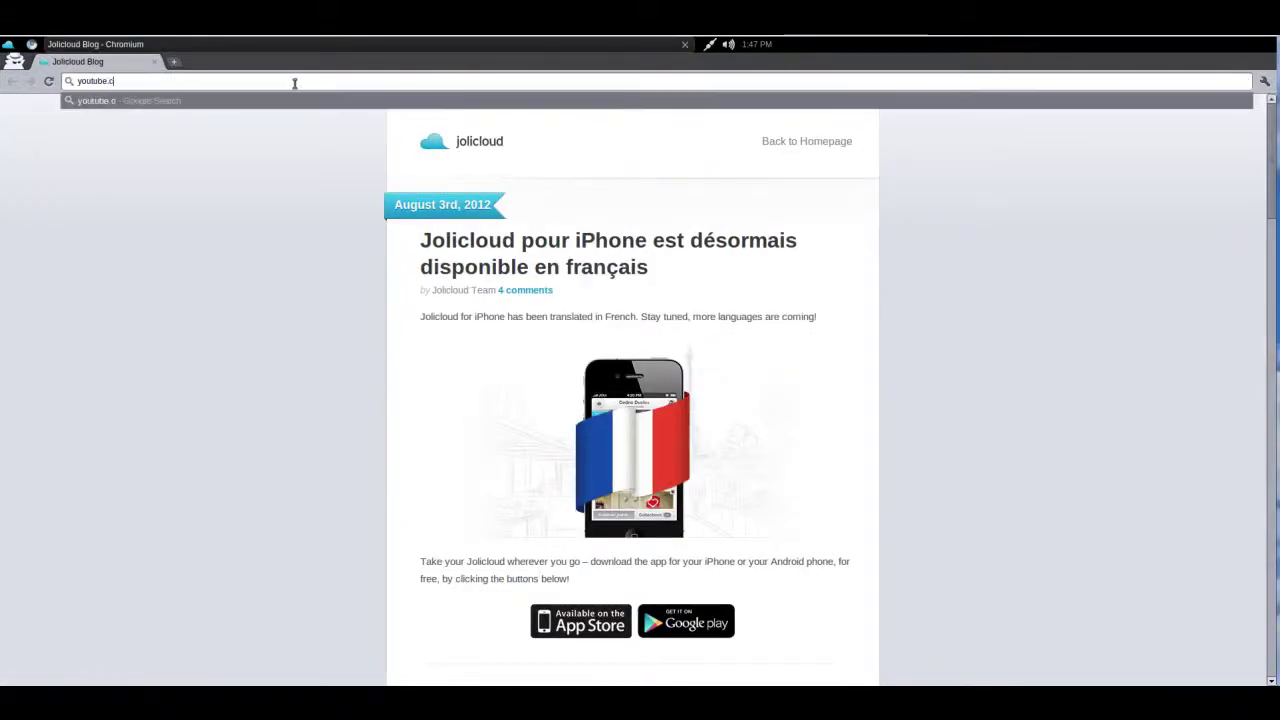
key(Return)
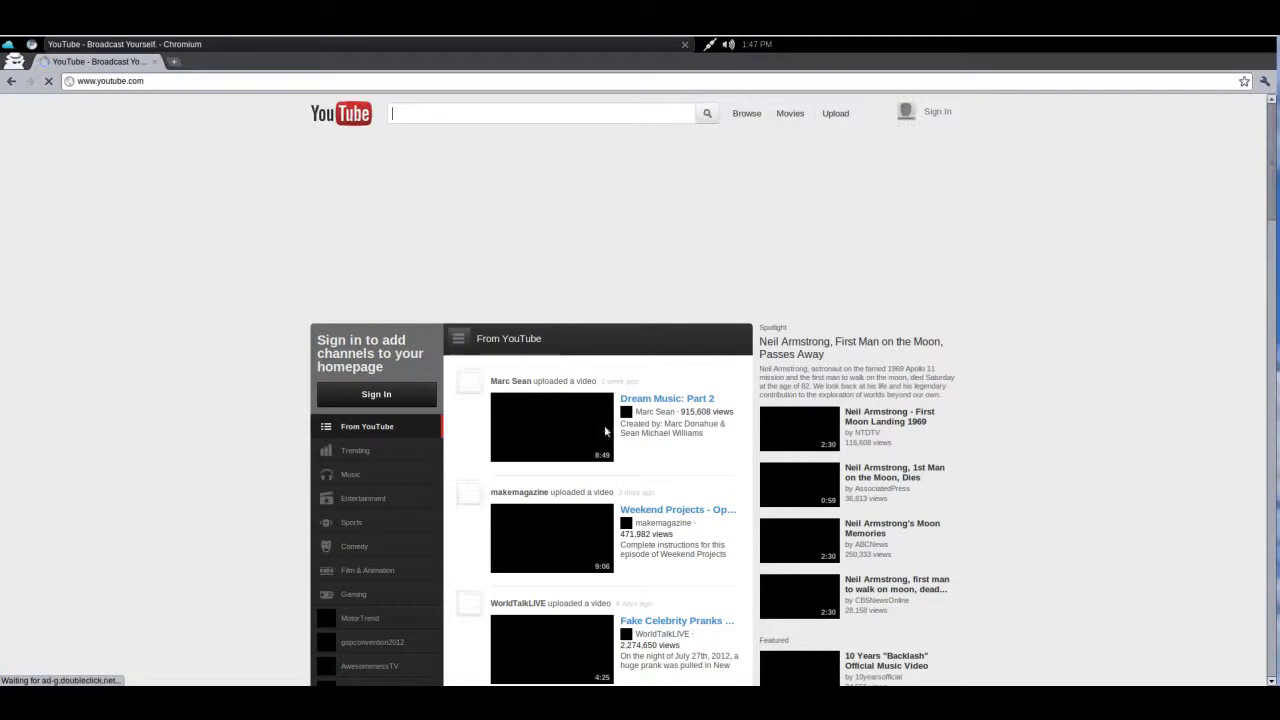
Search 'grippentech', play and pause the ASUS AI Suite II Review video, then close the browser
click(500, 108)
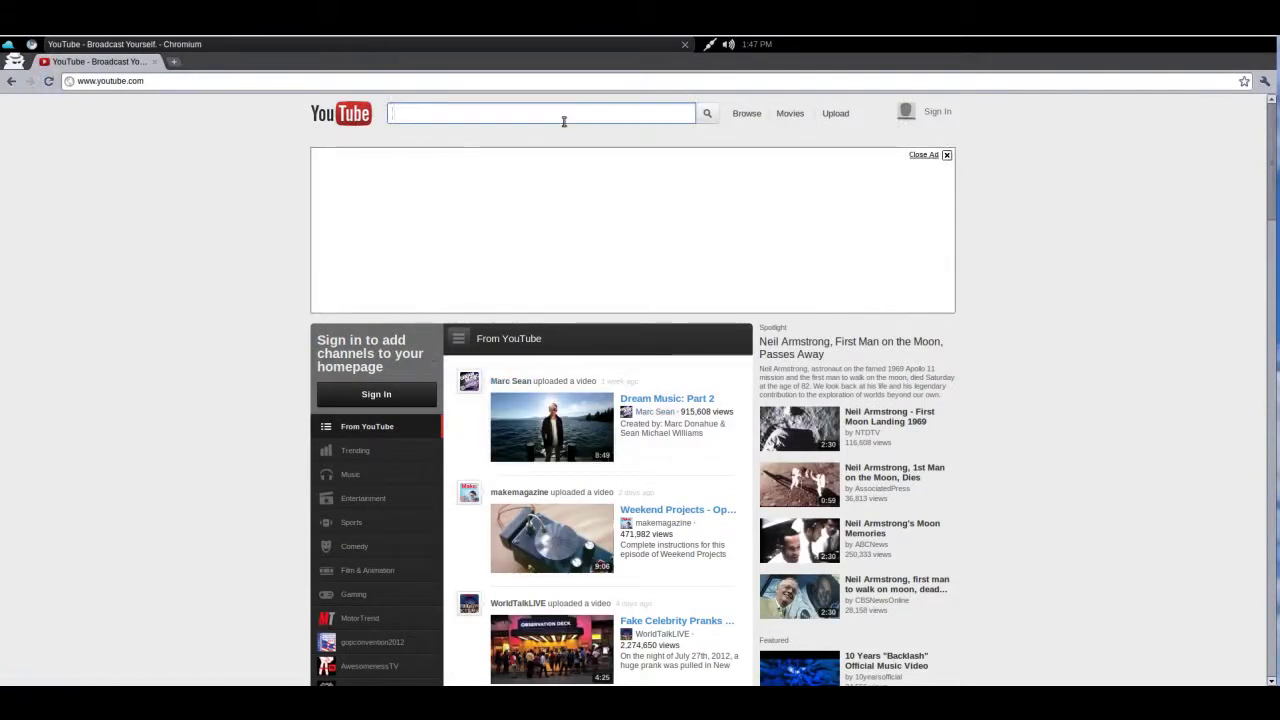
text(grippentech)
key(Return)
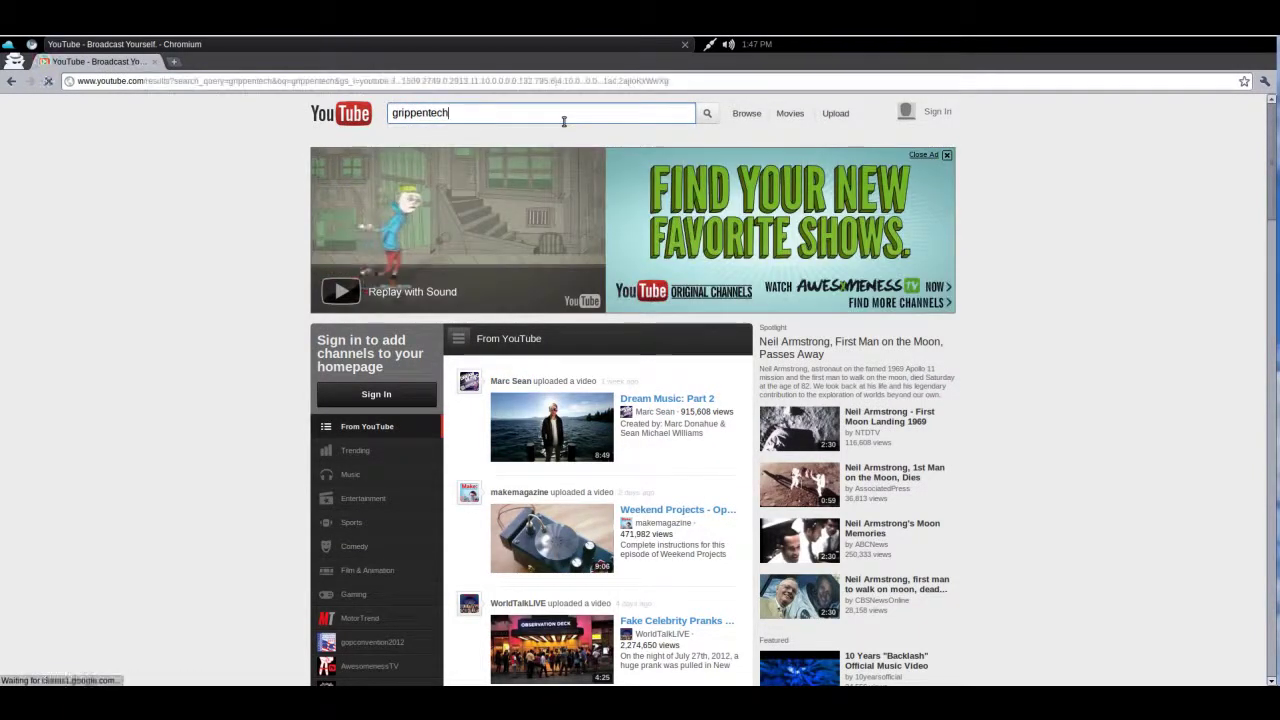
click(470, 250)
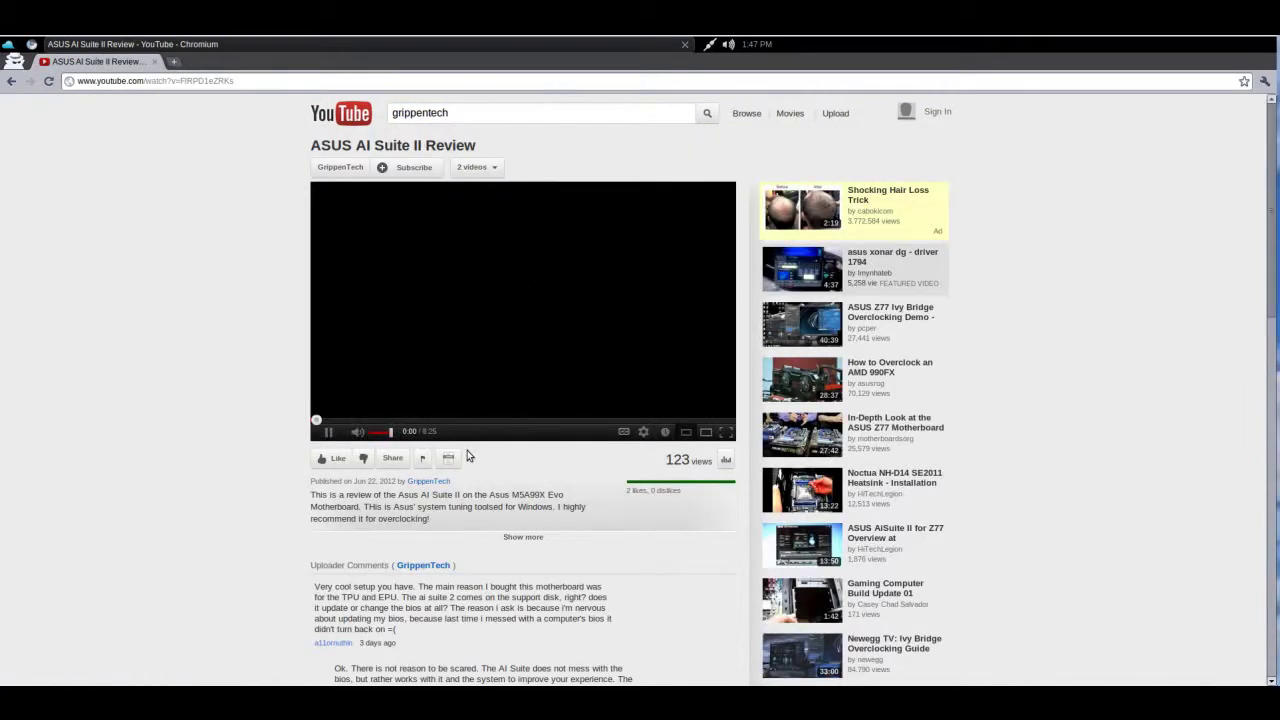
key(space)
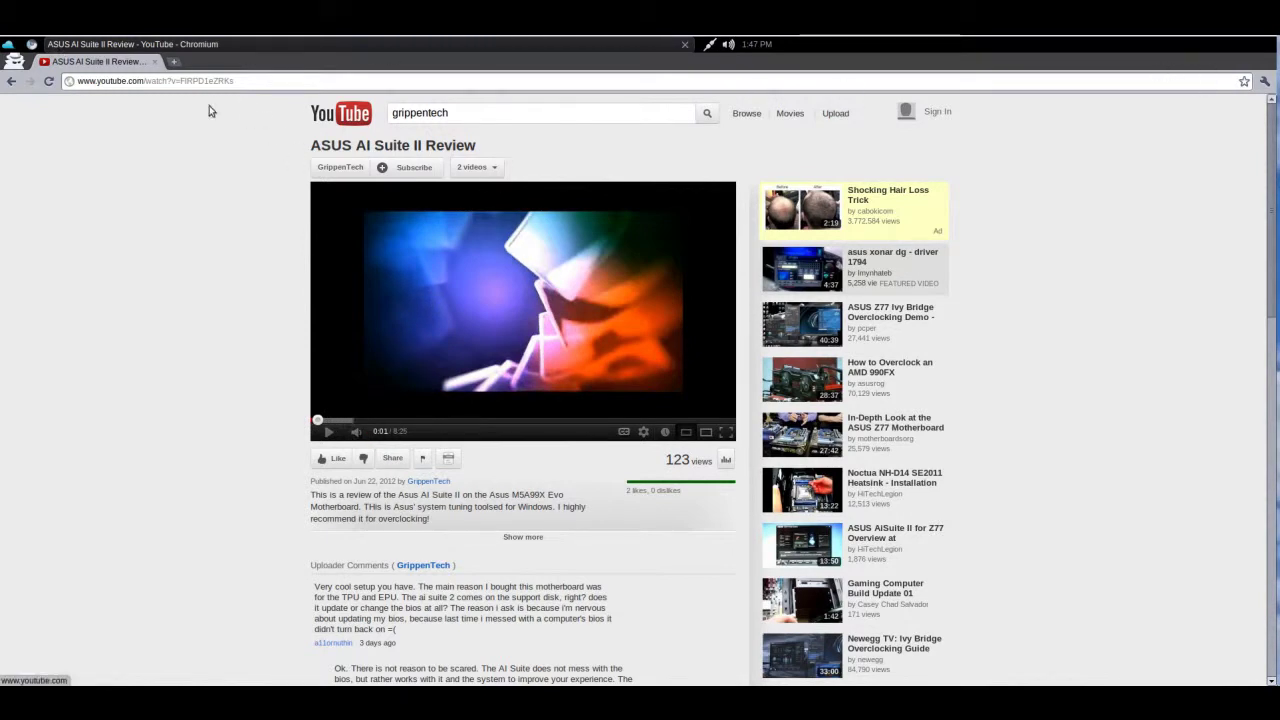
click(154, 61)
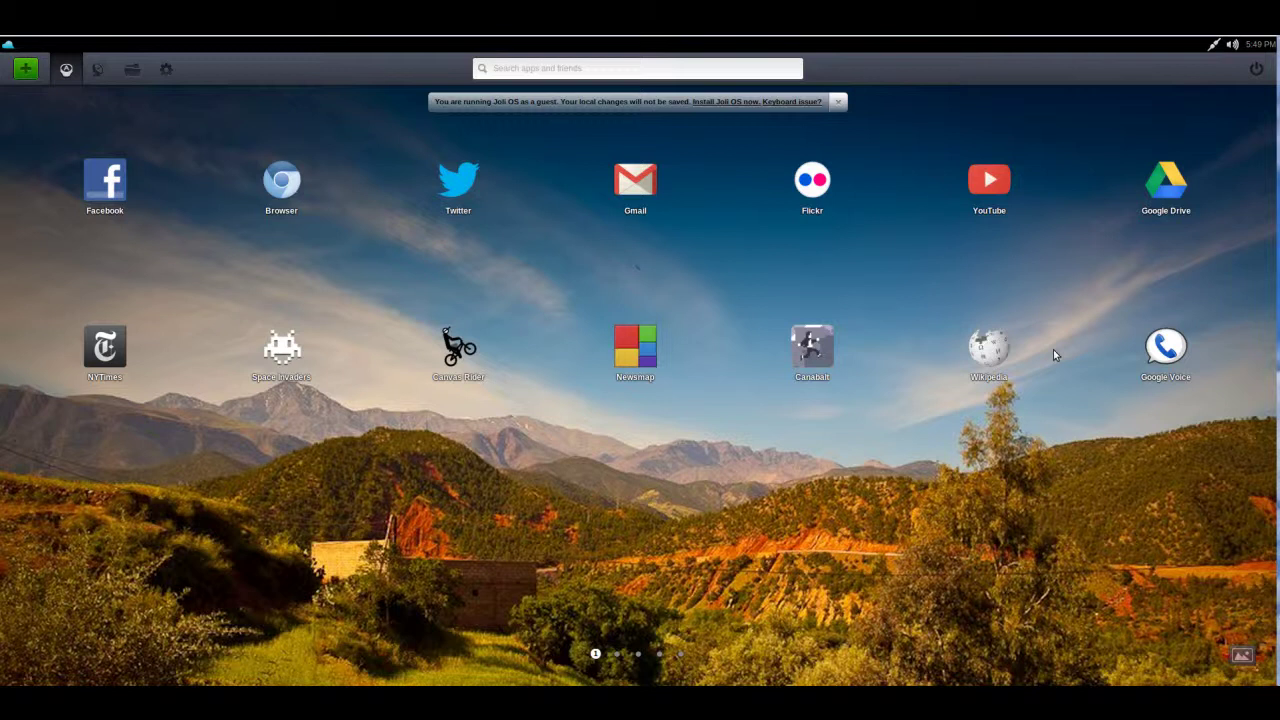
Search 'wiki' to launch the Wikipedia app, scroll it, then close it
click(643, 69)
text(wiki)
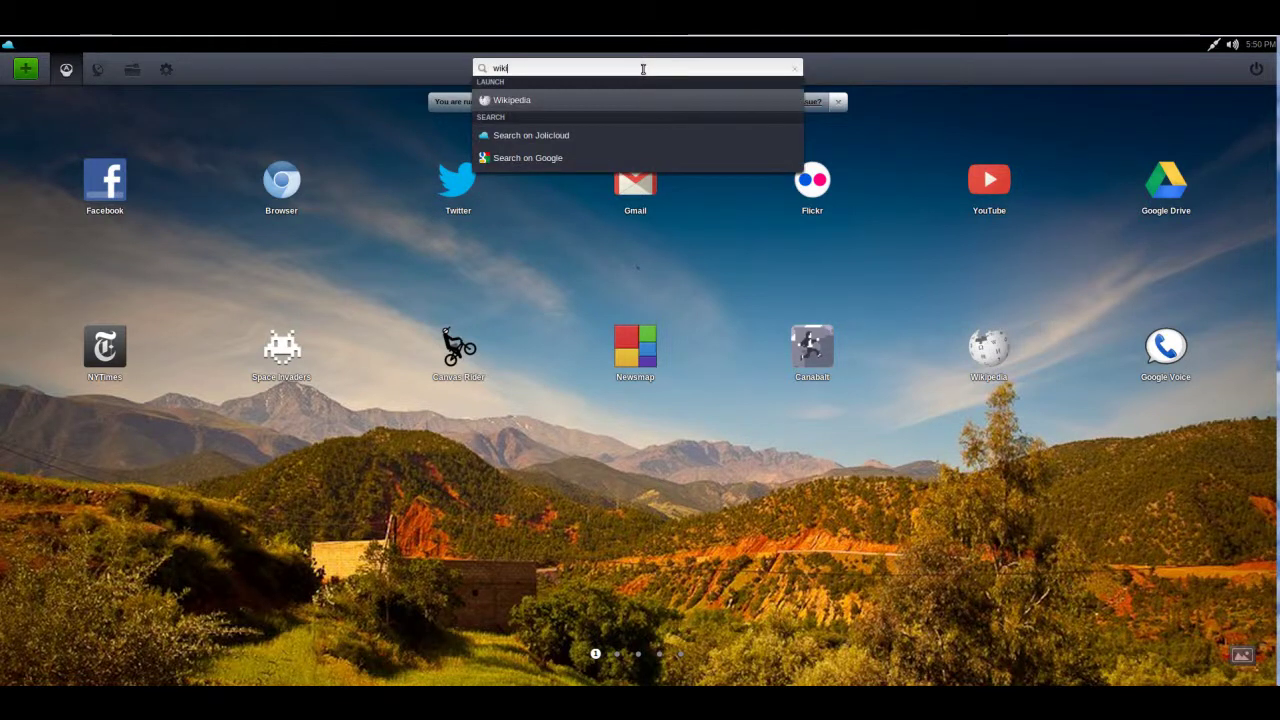
key(Return)
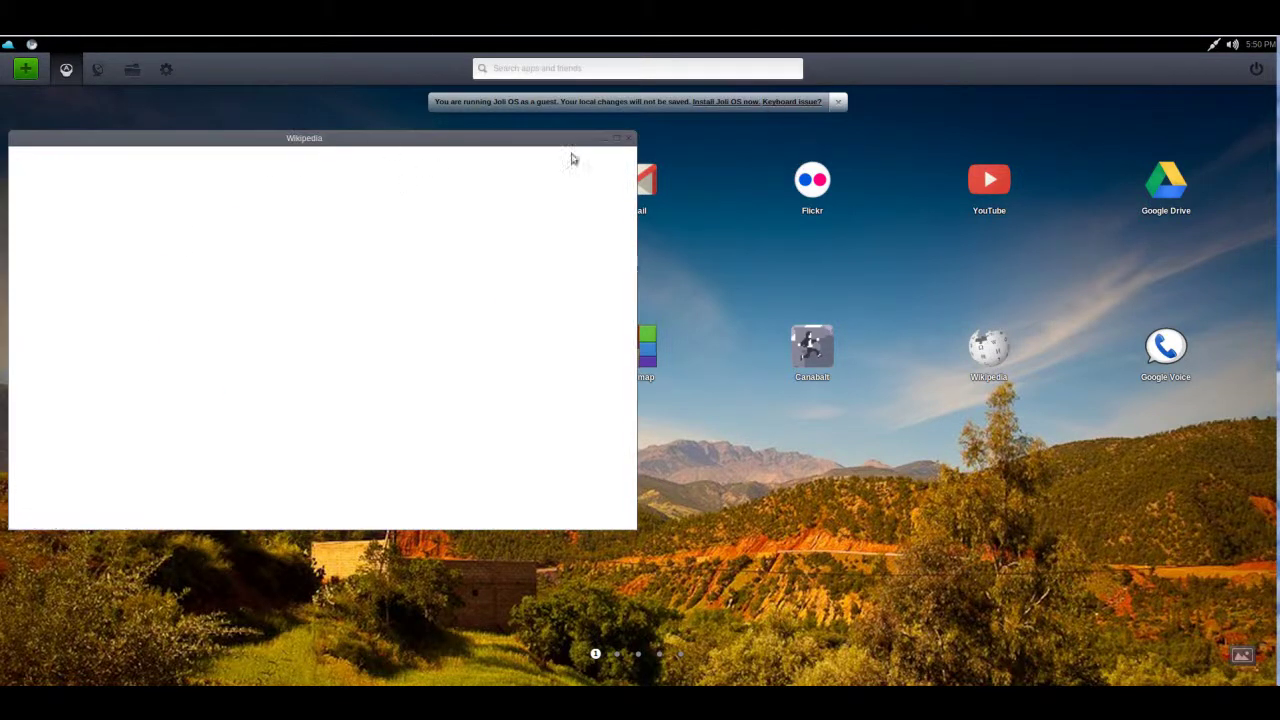
scroll(525, 205, down, 1)
click(629, 138)
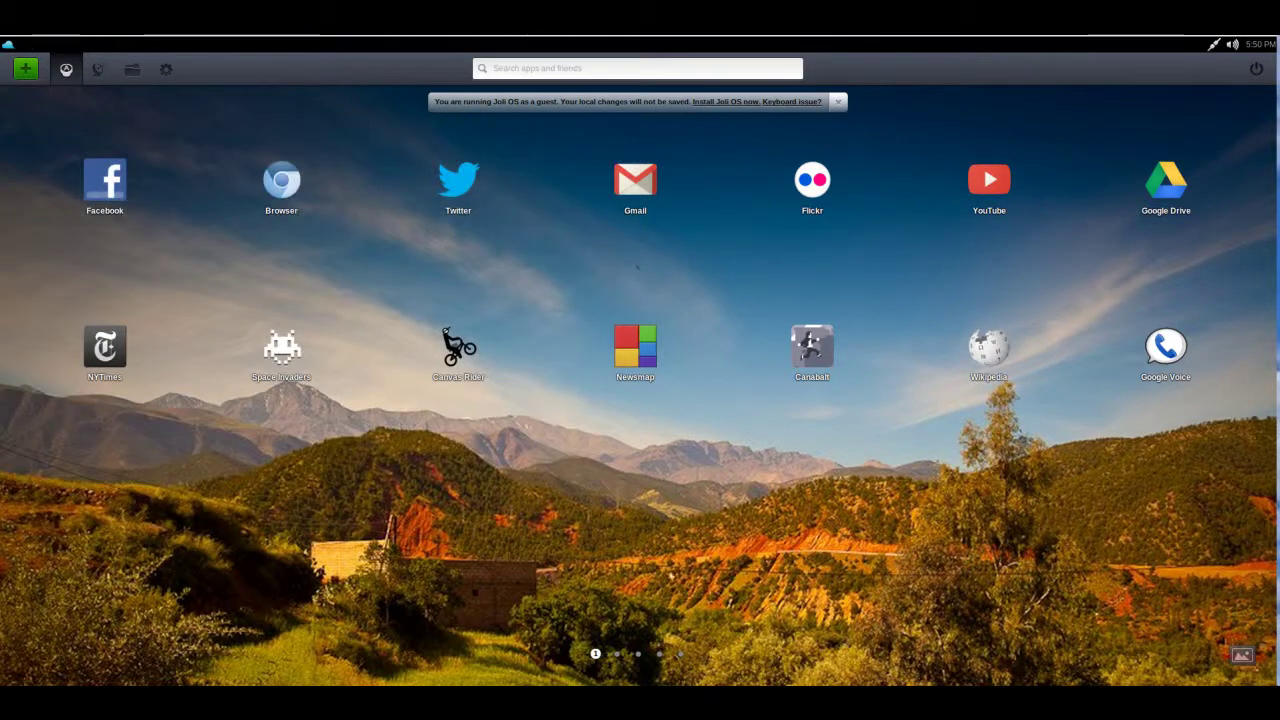
Open and close MS Office from the third app page, then go to the fifth page
click(638, 653)
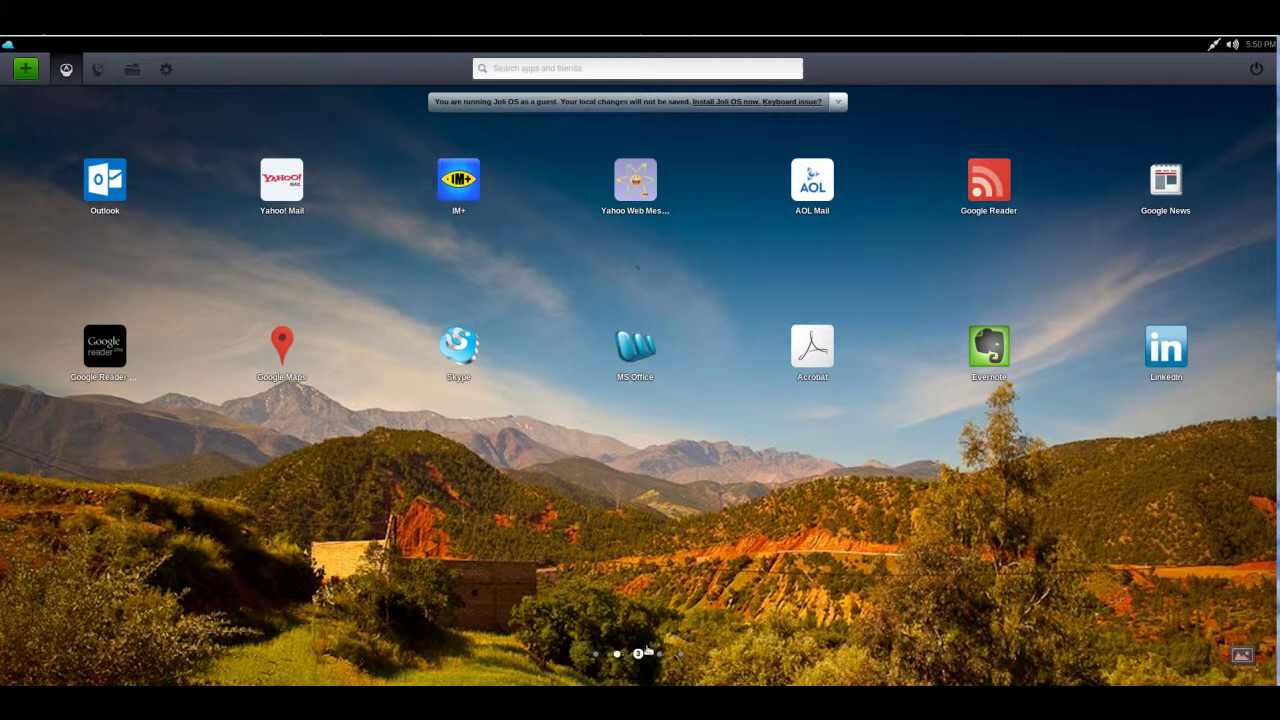
click(632, 365)
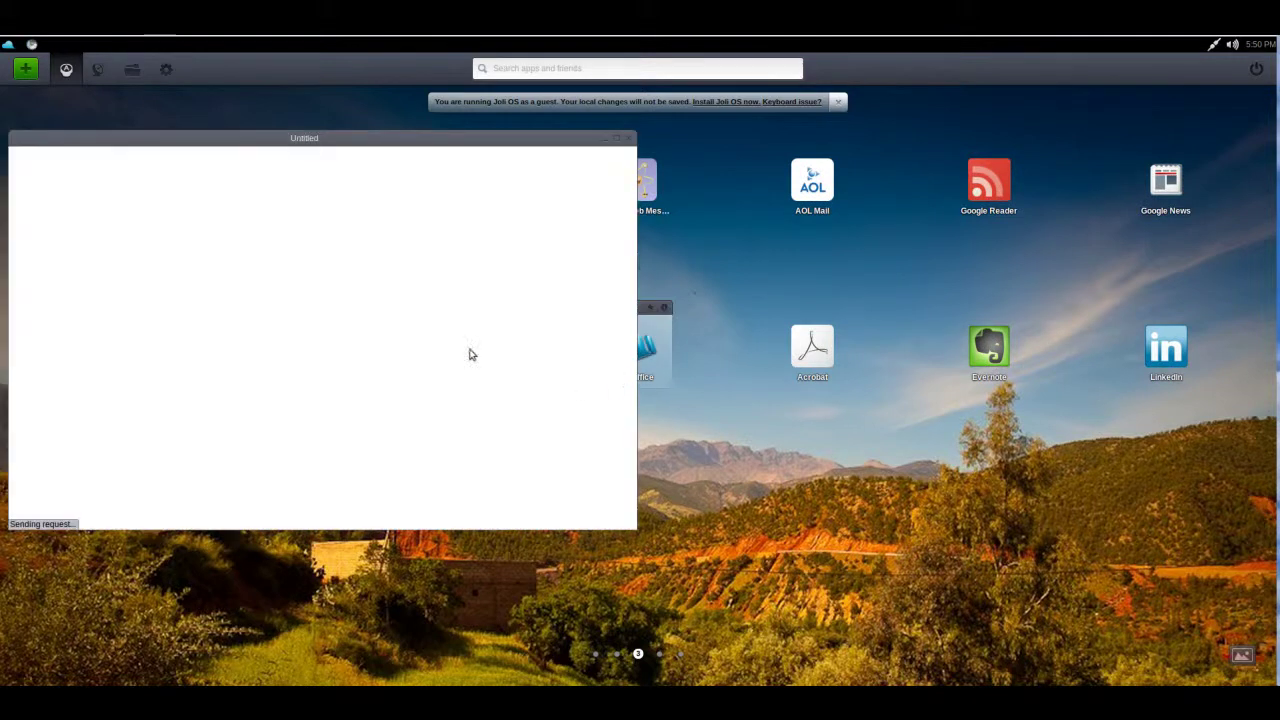
click(629, 138)
click(680, 654)
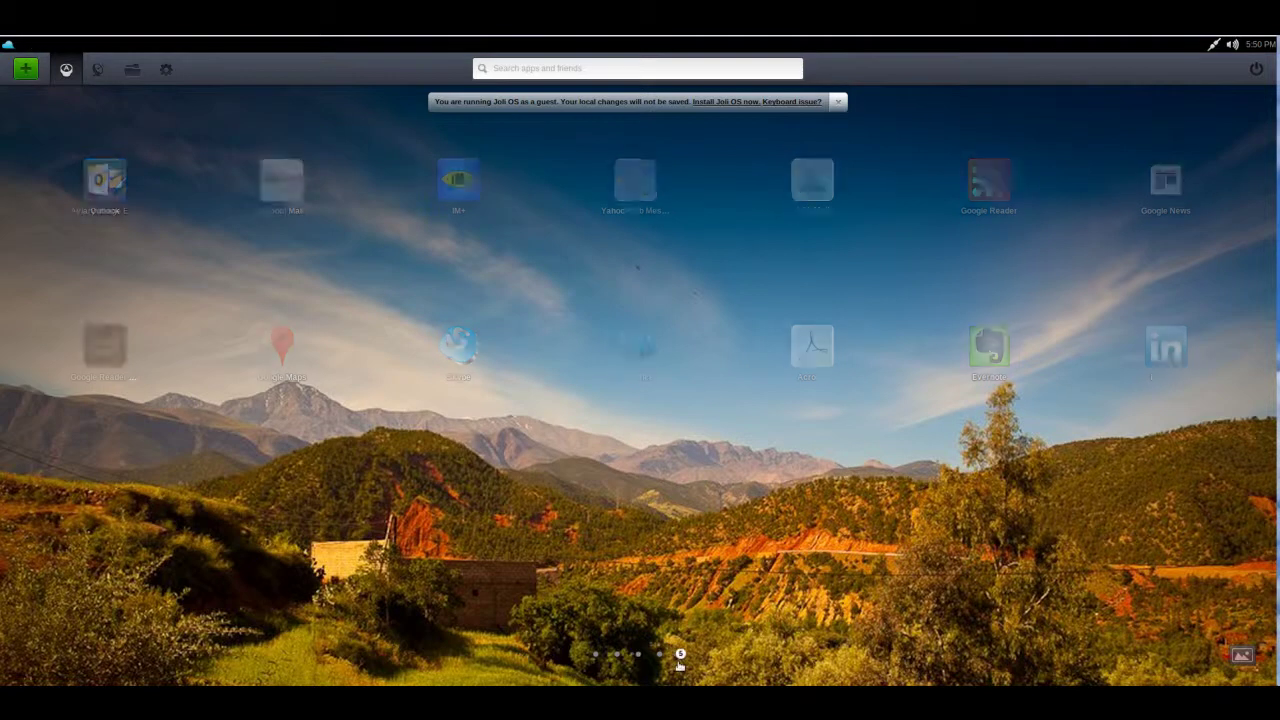
From the fourth app page, dismiss the guest-mode notice and return to the first page
click(658, 655)
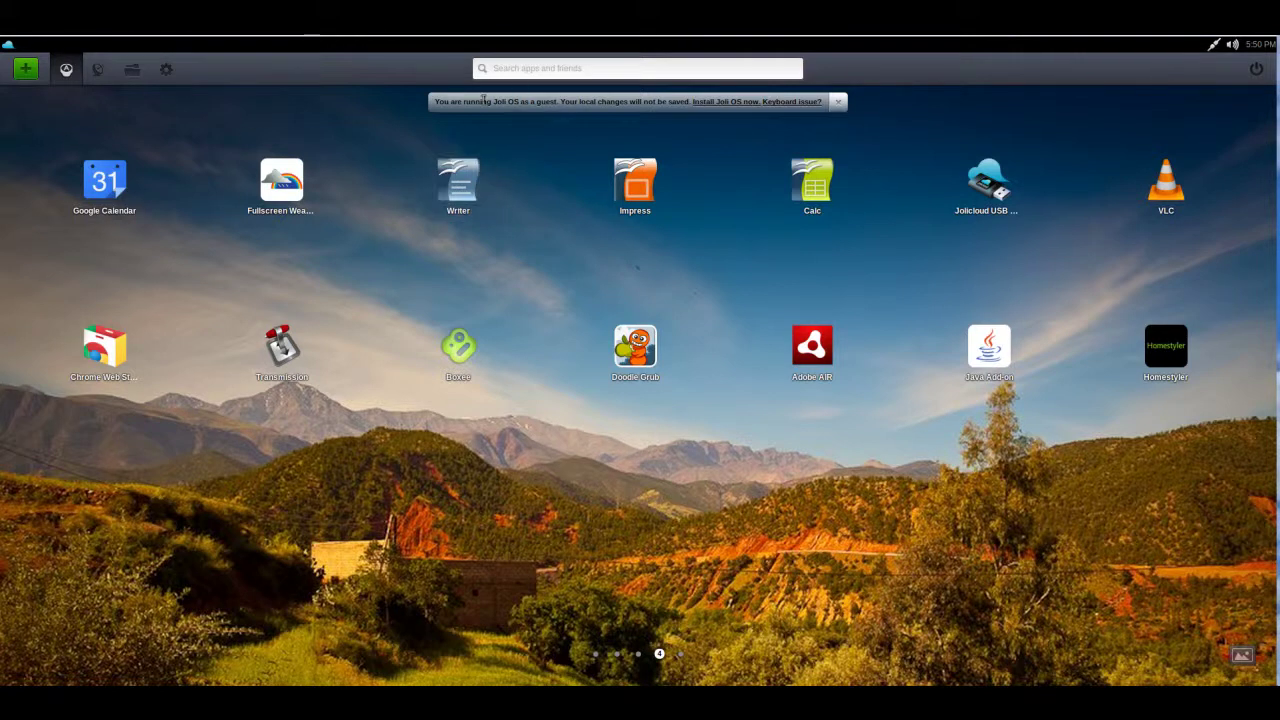
click(838, 101)
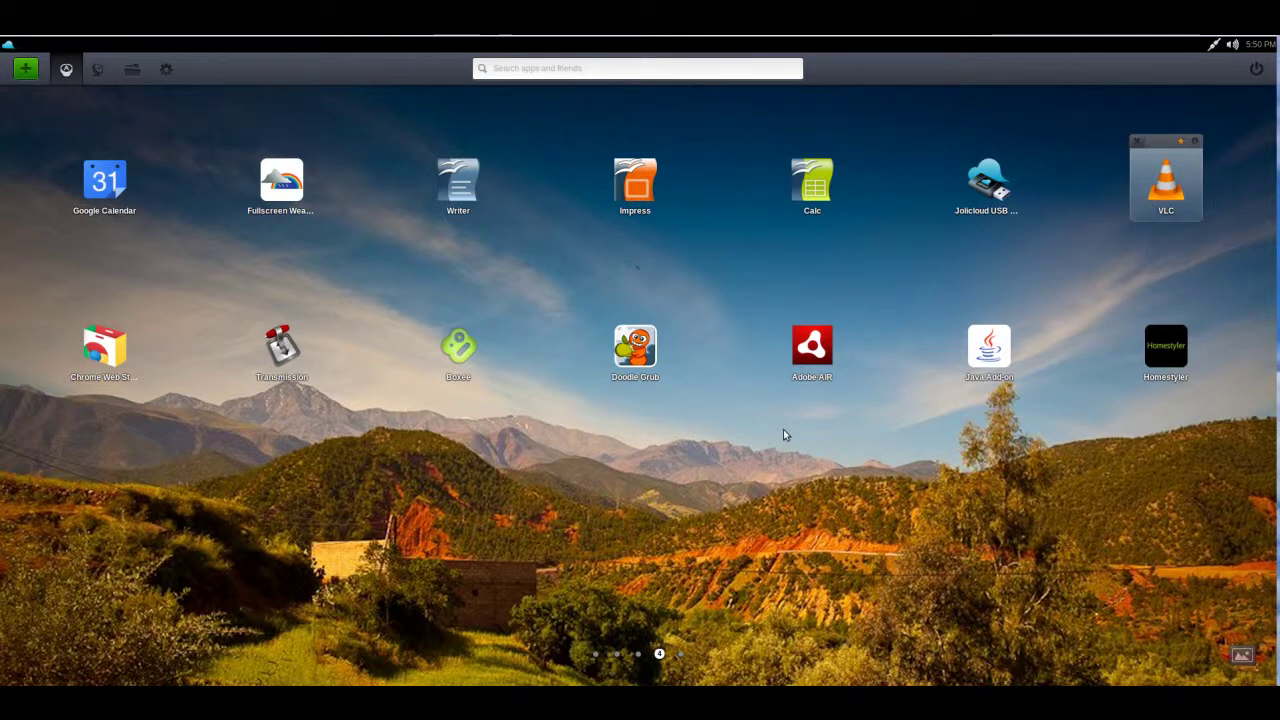
click(596, 654)
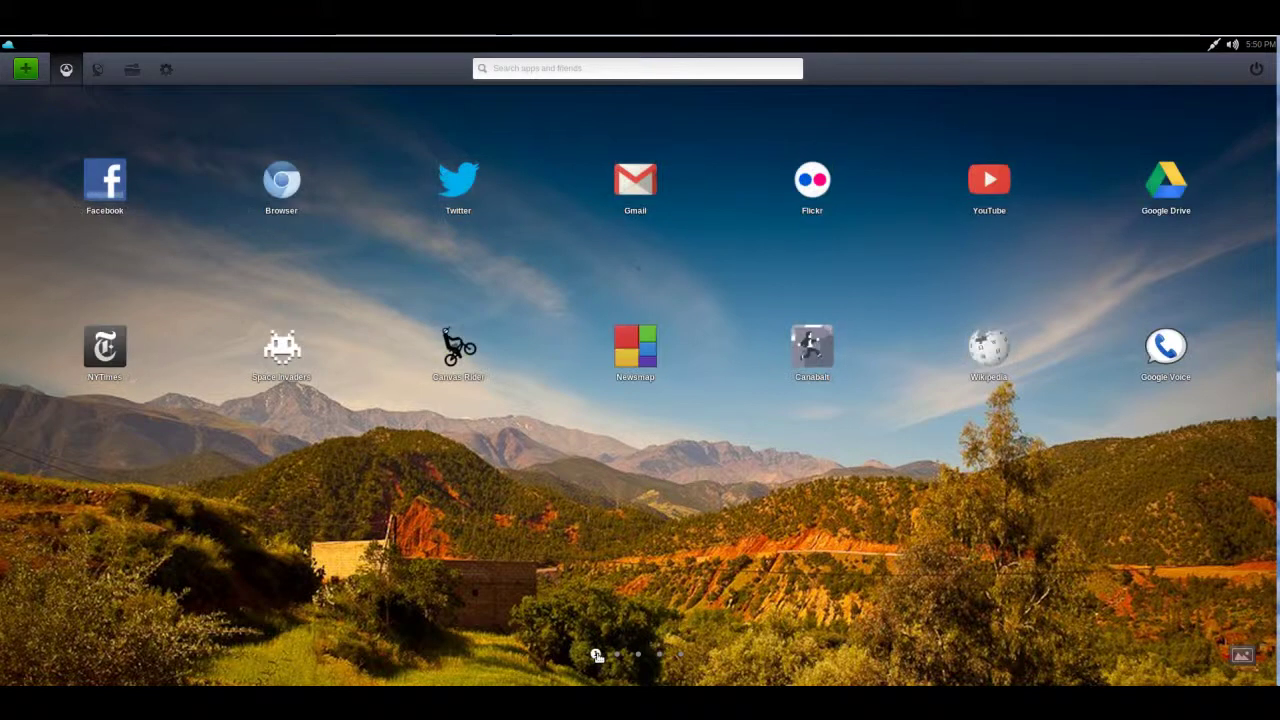